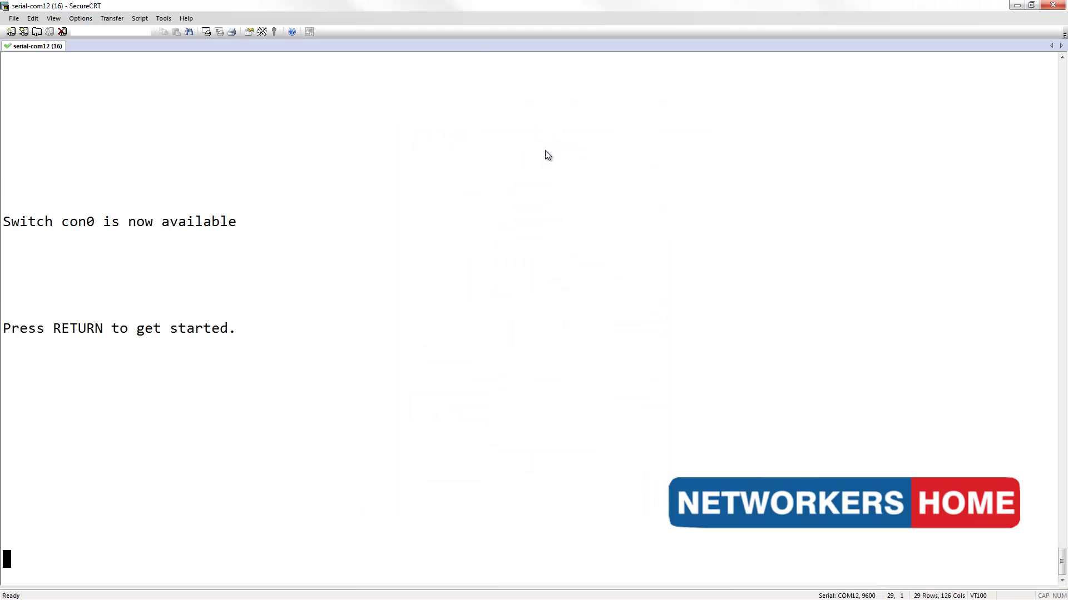
# - Wake the switch console and enter global configuration mode with en and conf t
pyautogui.press('Return')
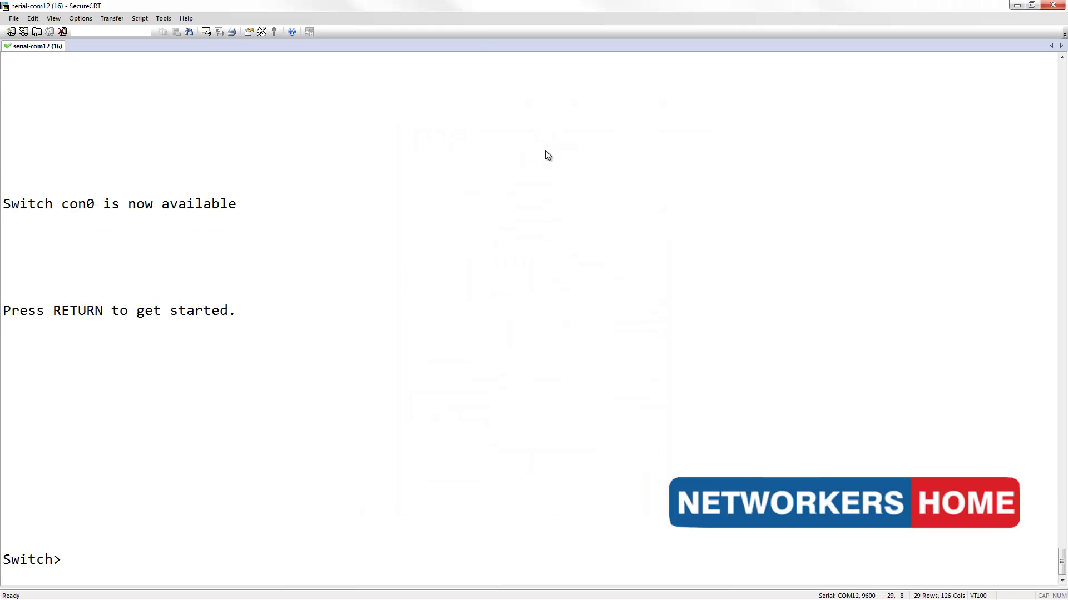
pyautogui.write('en')
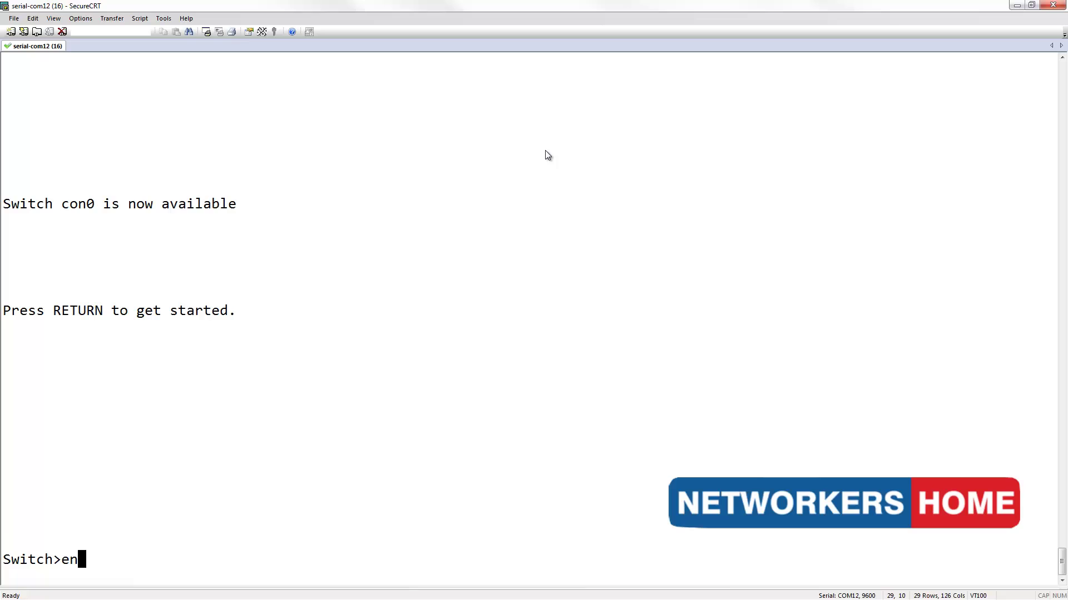
pyautogui.press('Return')
pyautogui.write('conf t')
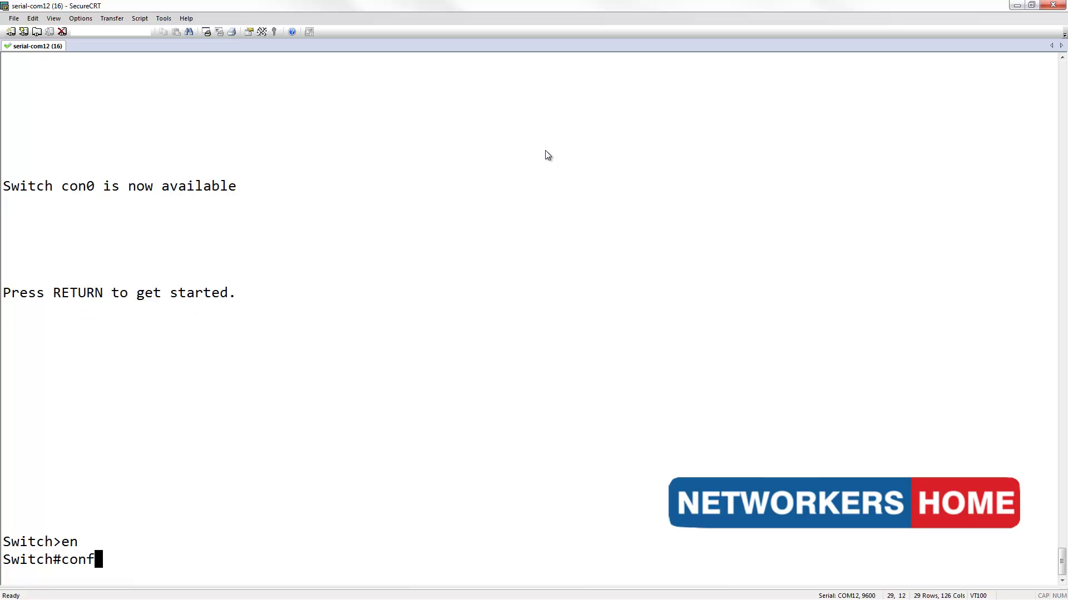
pyautogui.press('Return')
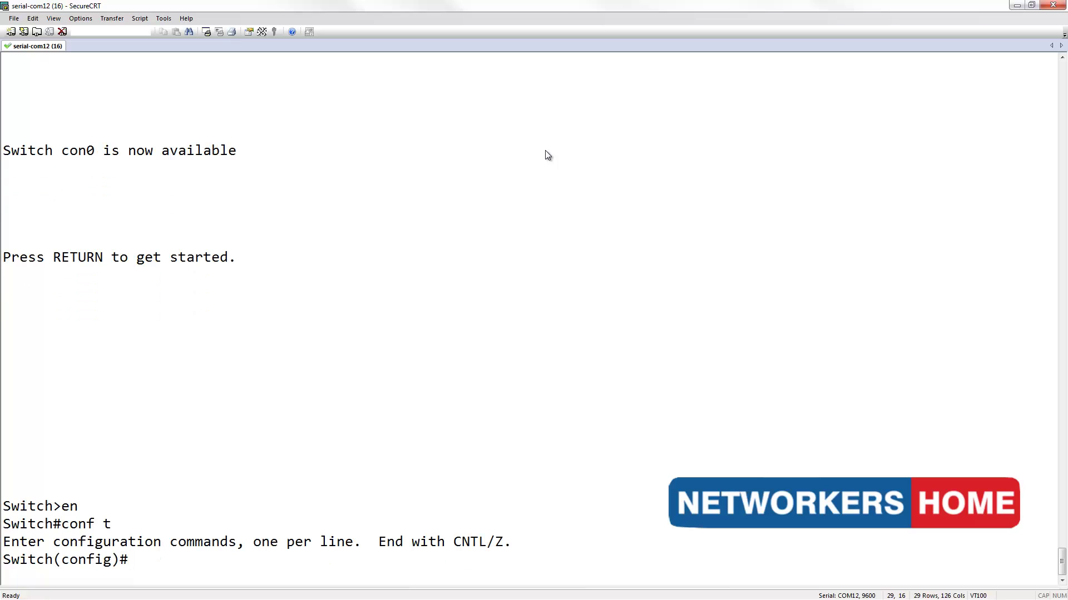
# - Create VLAN 10 named Data, VLAN 20 named Voice and VLAN 30 named Server
pyautogui.write('vlan 10')
pyautogui.press('Return')
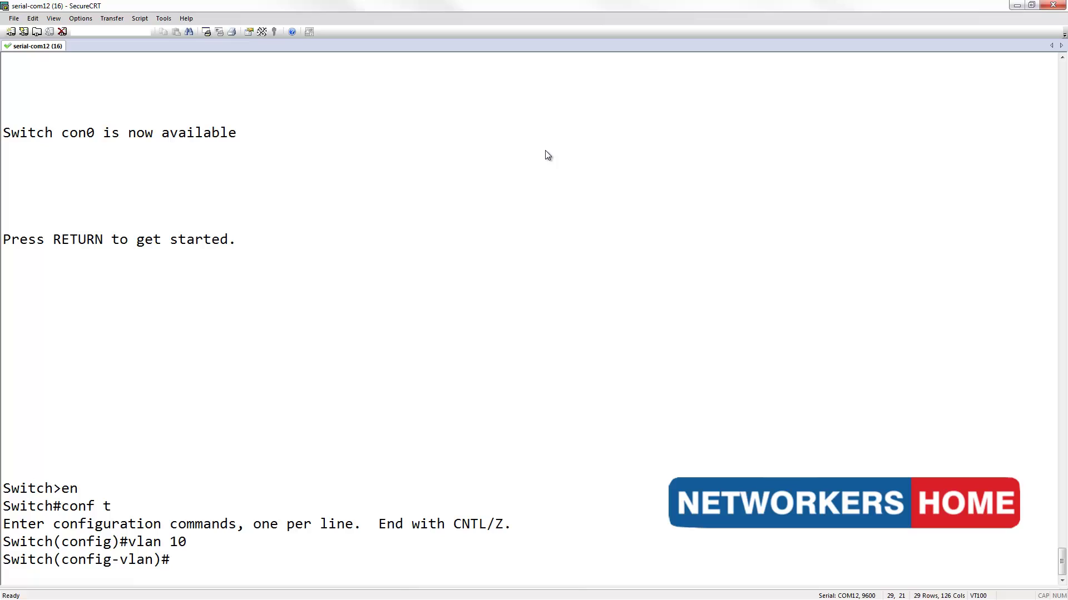
pyautogui.write('name Data')
pyautogui.press('Return')
pyautogui.write('v')
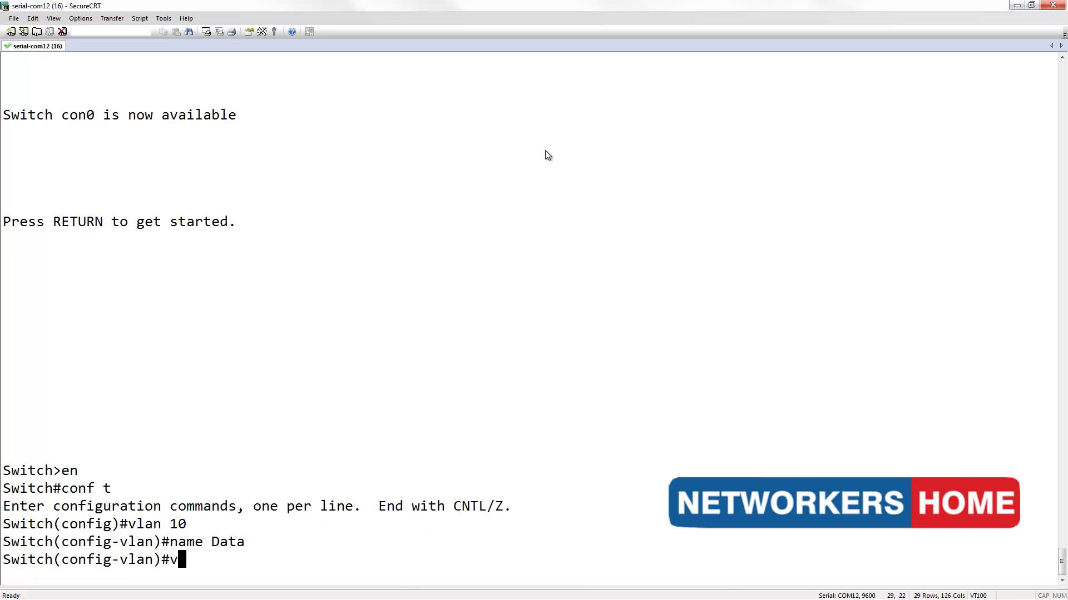
pyautogui.write('lan 20')
pyautogui.press('Return')
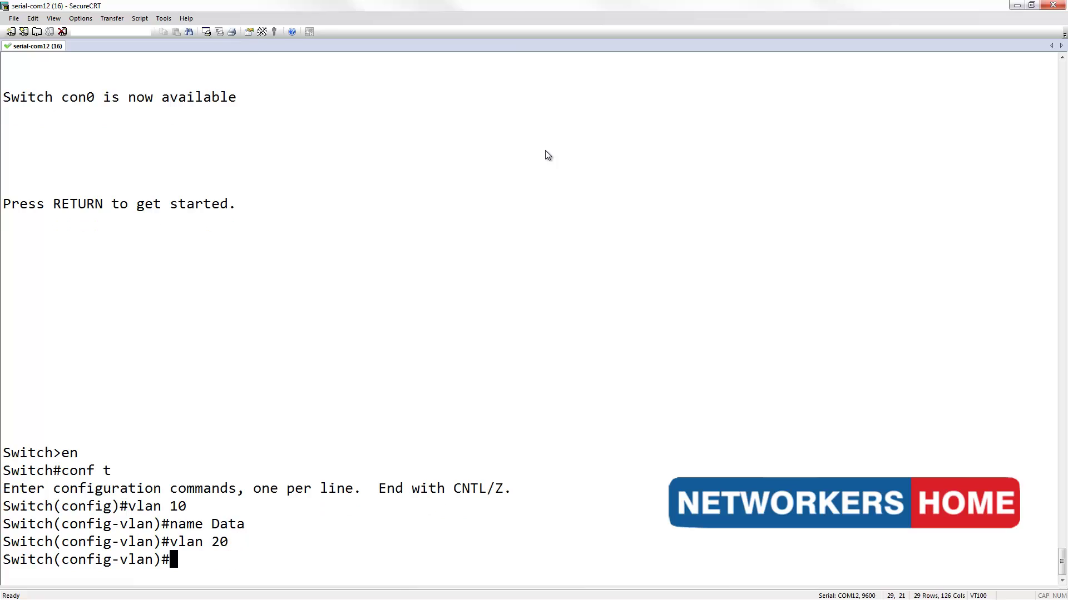
pyautogui.write('name Voice')
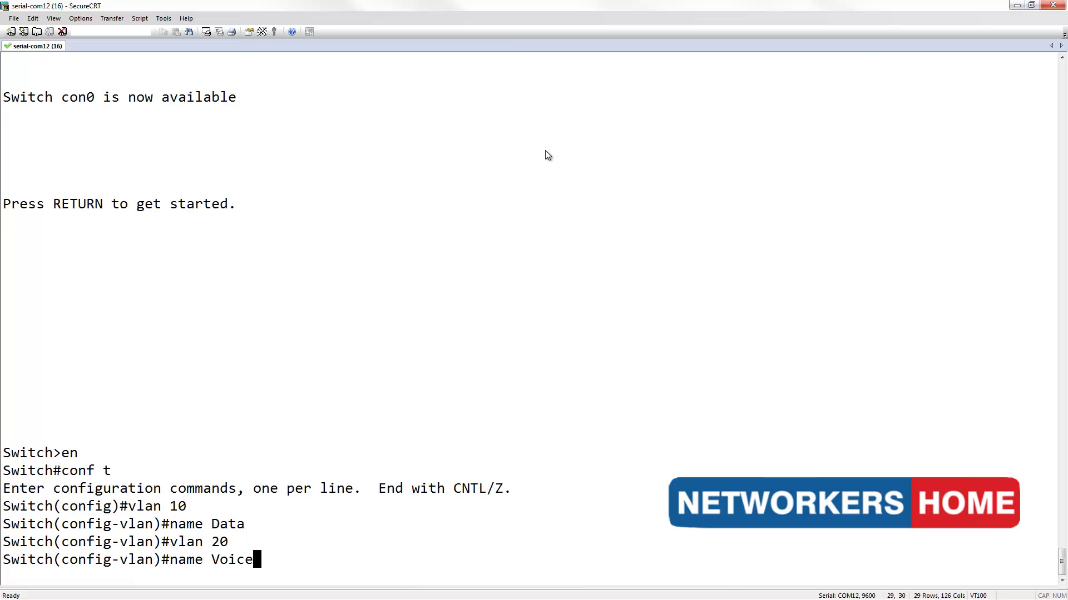
pyautogui.press('Return')
pyautogui.write('vlan ')
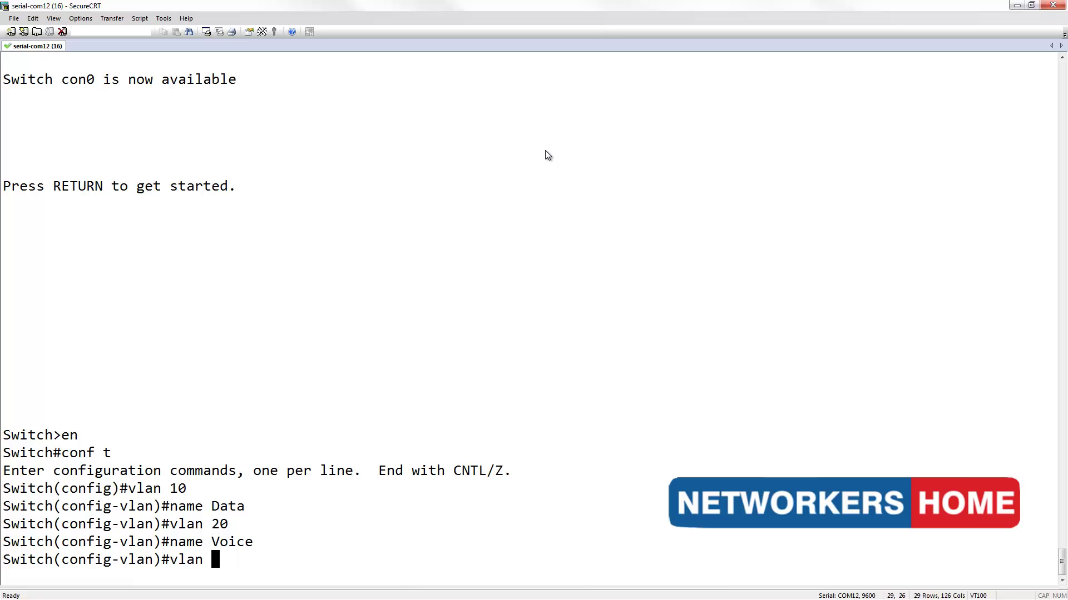
pyautogui.write('30')
pyautogui.press('Return')
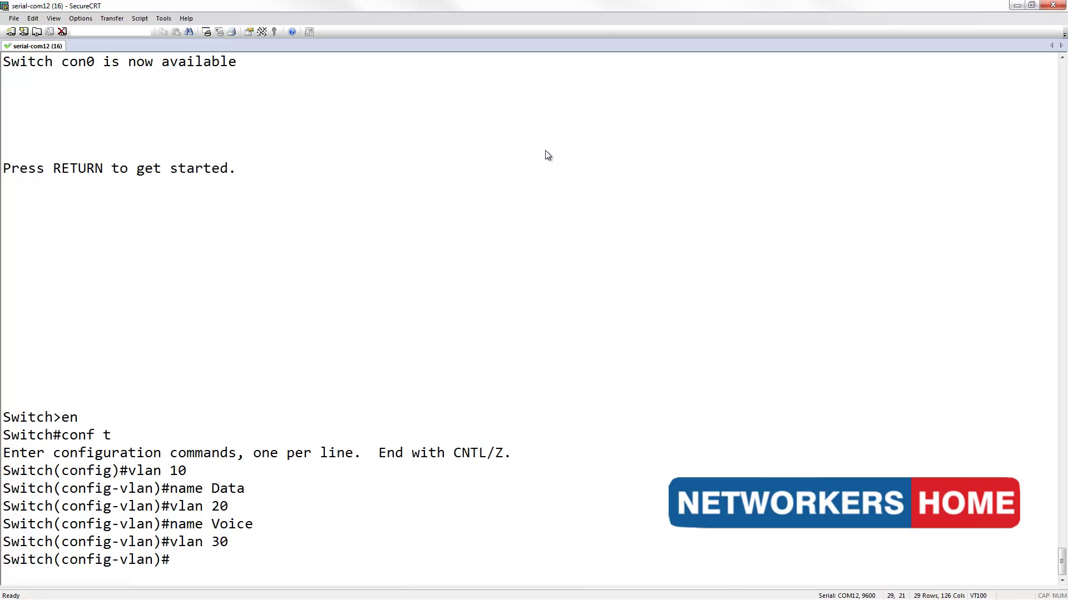
pyautogui.write('name Server')
pyautogui.press('Return')
pyautogui.press('Return')
pyautogui.press('Return')
pyautogui.press('Return')
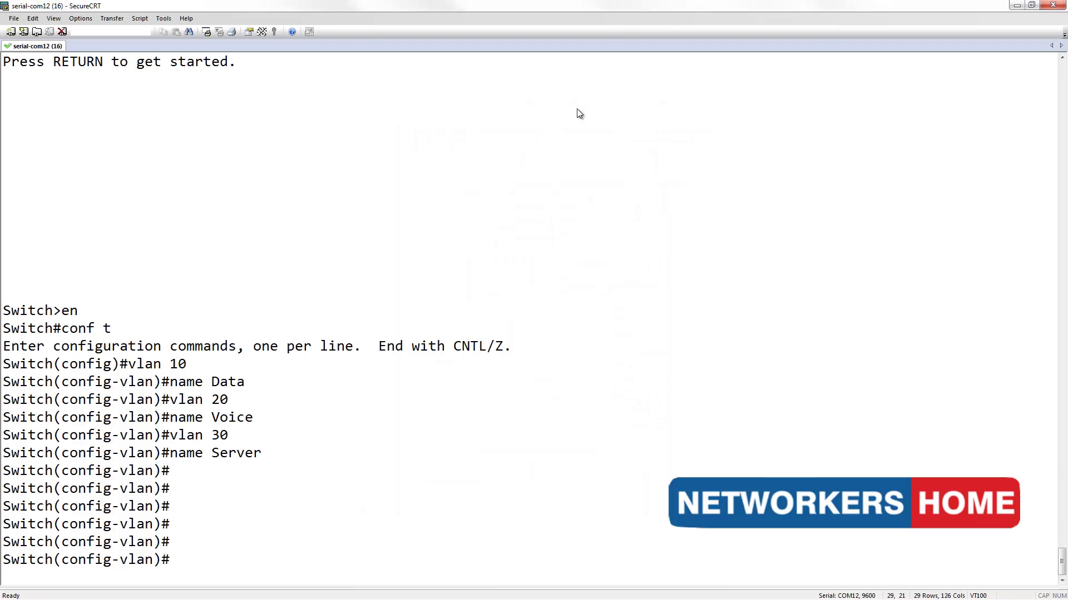
# - Select ports fa0/1-2 together and make them access ports
pyautogui.write('int range fa 0/1-2')
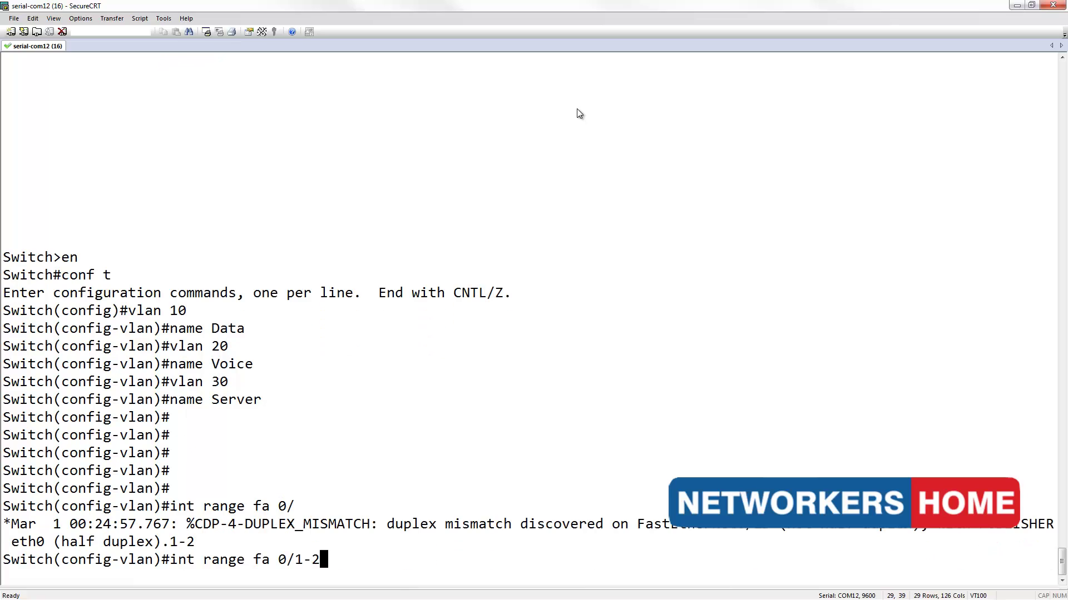
pyautogui.press('Return')
pyautogui.write('switch')
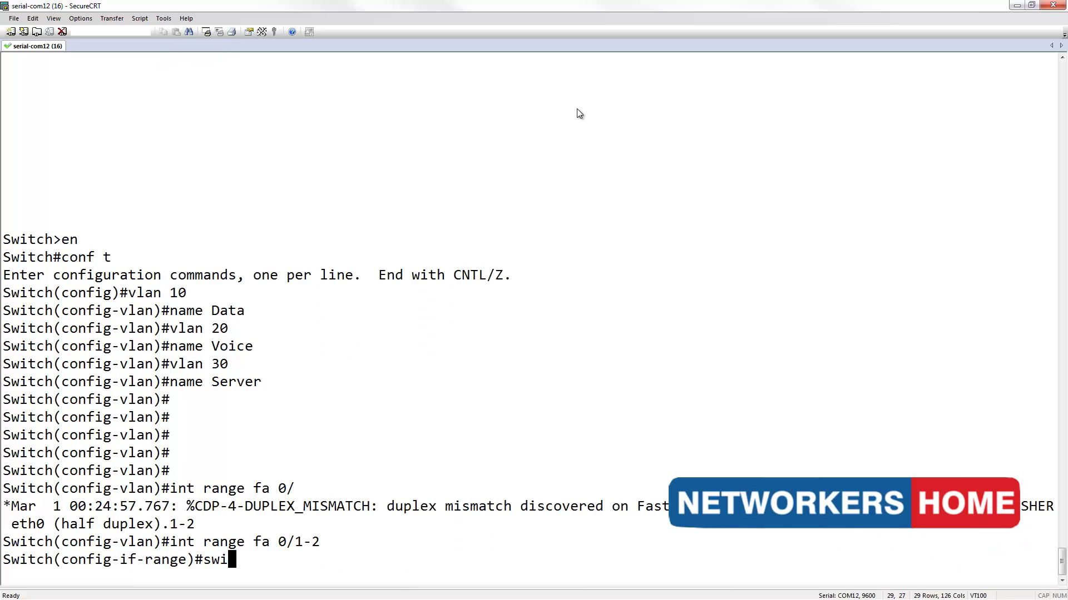
pyautogui.press('Tab')
pyautogui.write('mode acc')
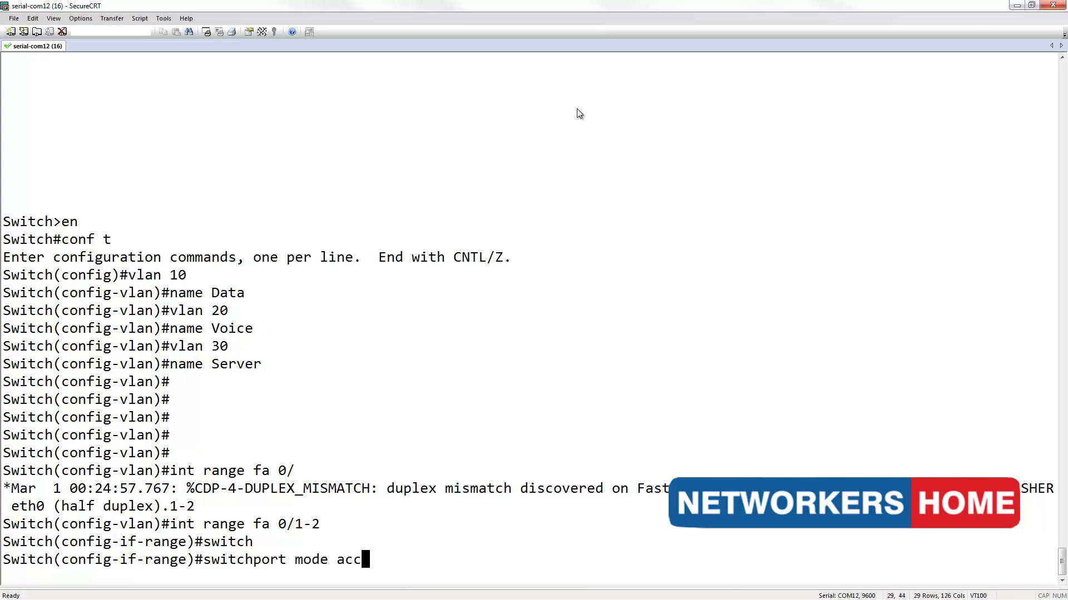
pyautogui.press('Tab')
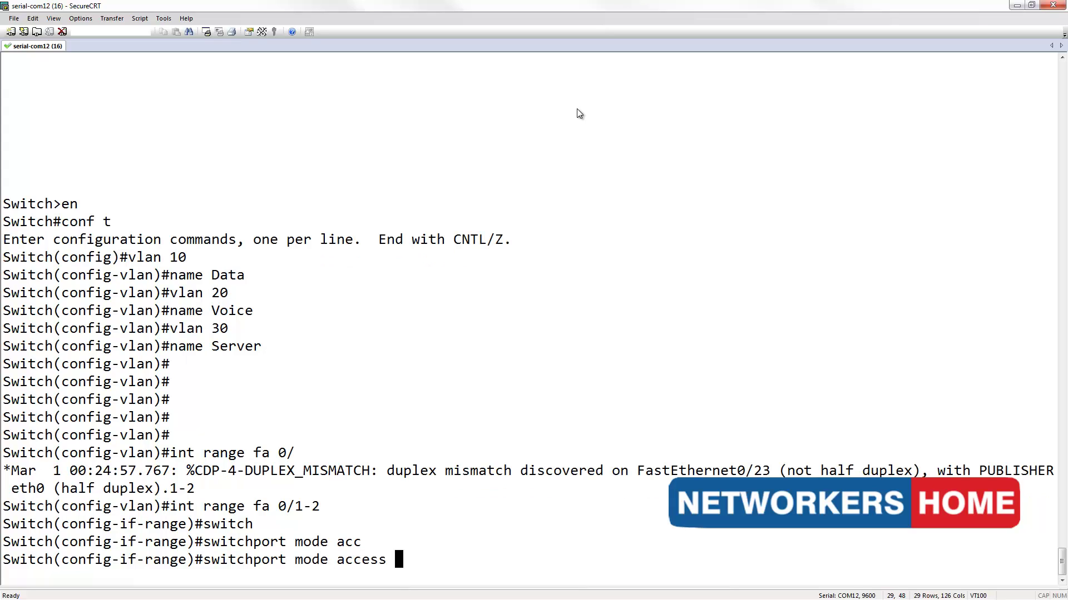
pyautogui.press('Return')
# - Assign ports fa0/1-2 to access VLAN 10
pyautogui.write('switch')
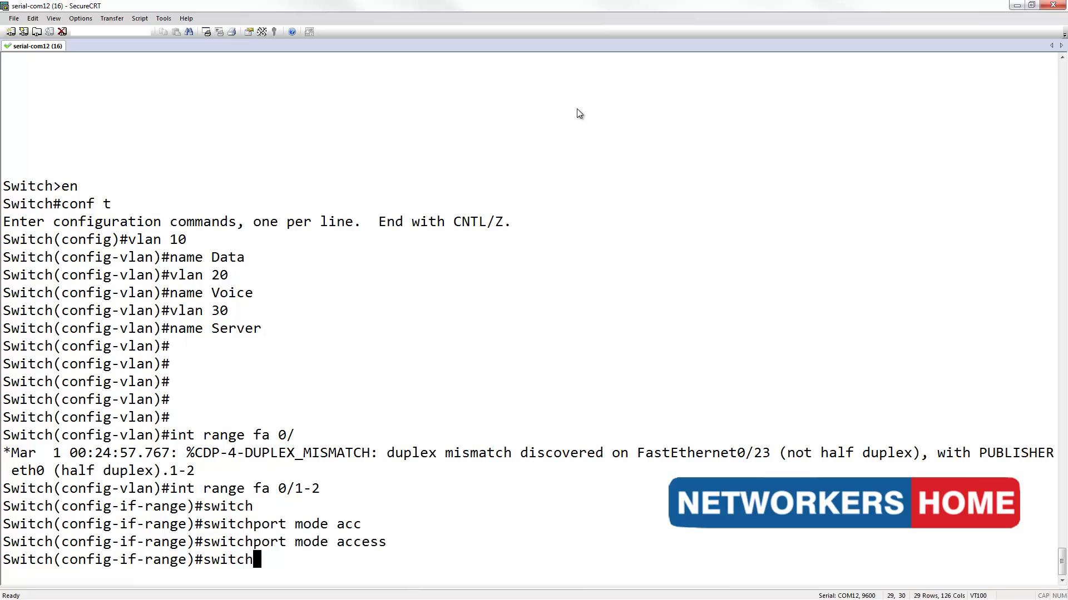
pyautogui.press('Tab')
pyautogui.write('acc')
pyautogui.press('Tab')
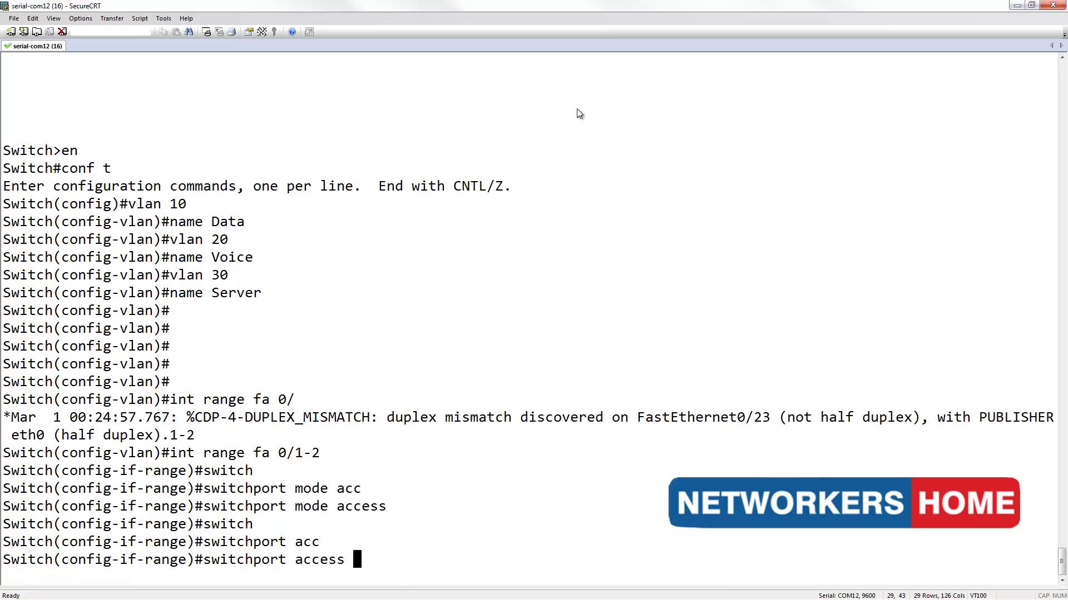
pyautogui.write('vl')
pyautogui.press('Tab')
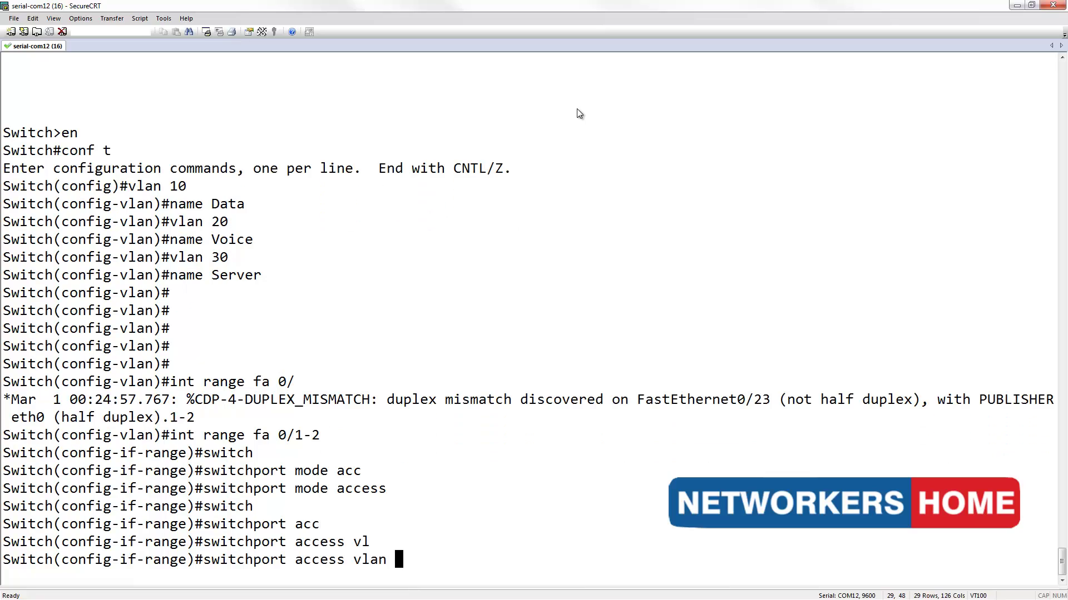
pyautogui.write('10')
pyautogui.press('Return')
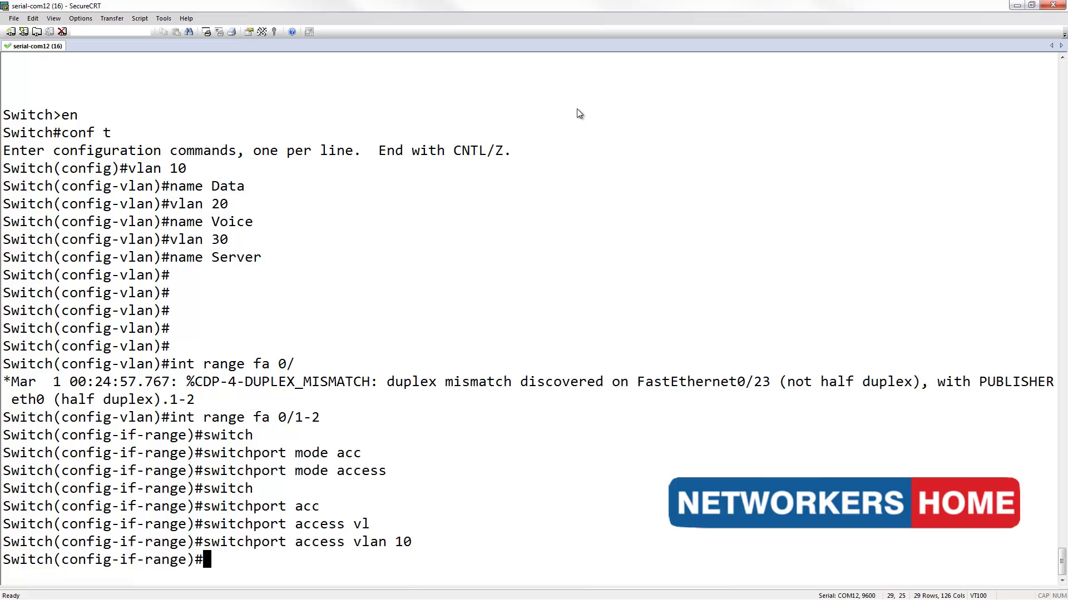
# - Set voice VLAN 20 on ports fa0/1-2
pyautogui.write('switch')
pyautogui.press('Tab')
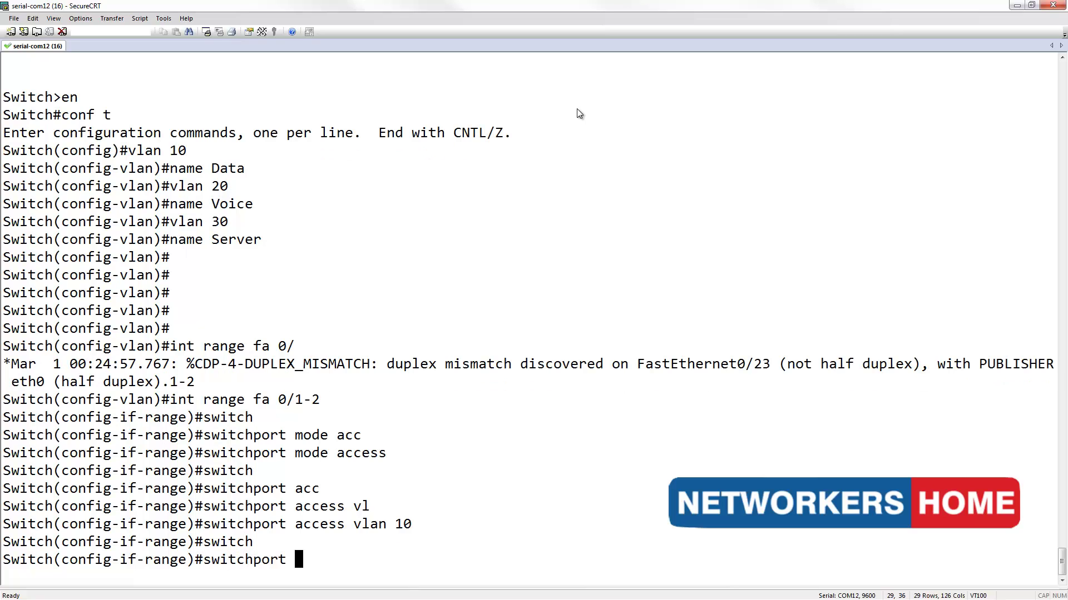
pyautogui.write('voi')
pyautogui.press('Tab')
pyautogui.write('v')
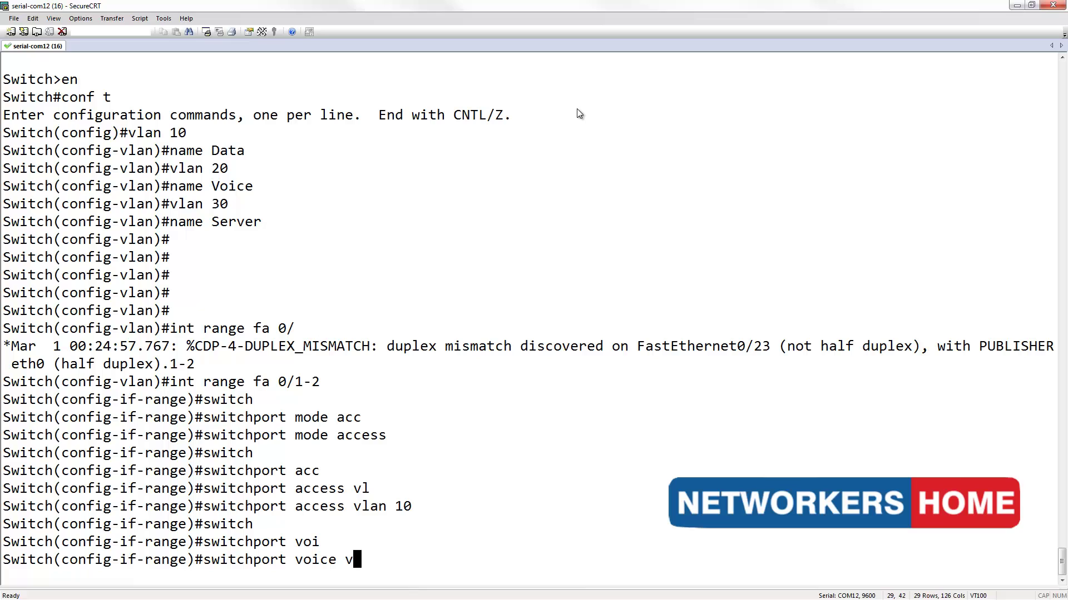
pyautogui.write('l')
pyautogui.press('Tab')
pyautogui.write('20')
pyautogui.press('Return')
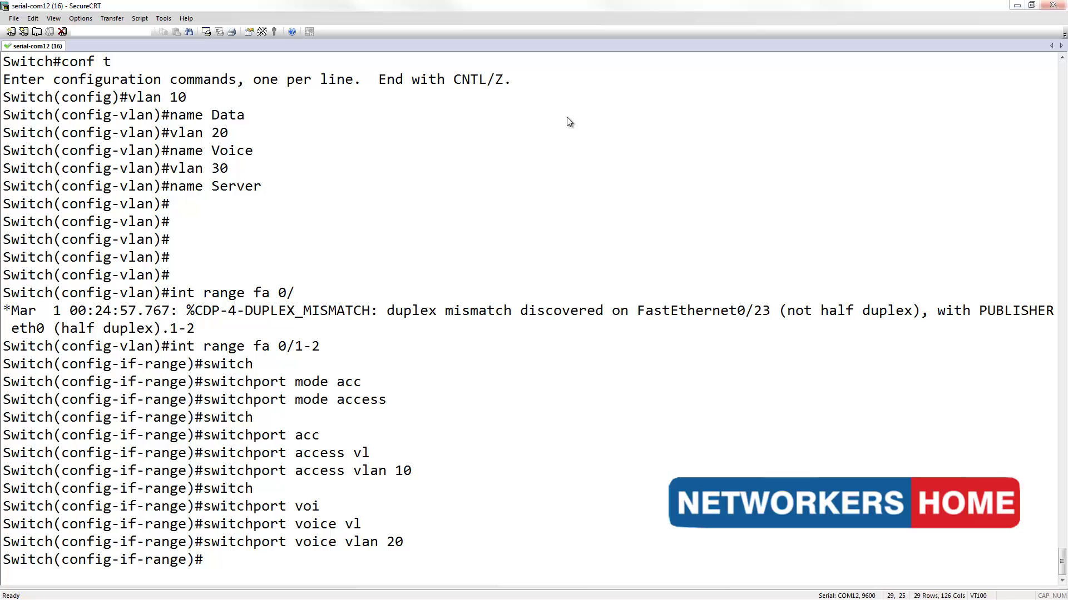
# - Make interface fa0/23 an access port
pyautogui.write('int fa 0/23')
pyautogui.press('Return')
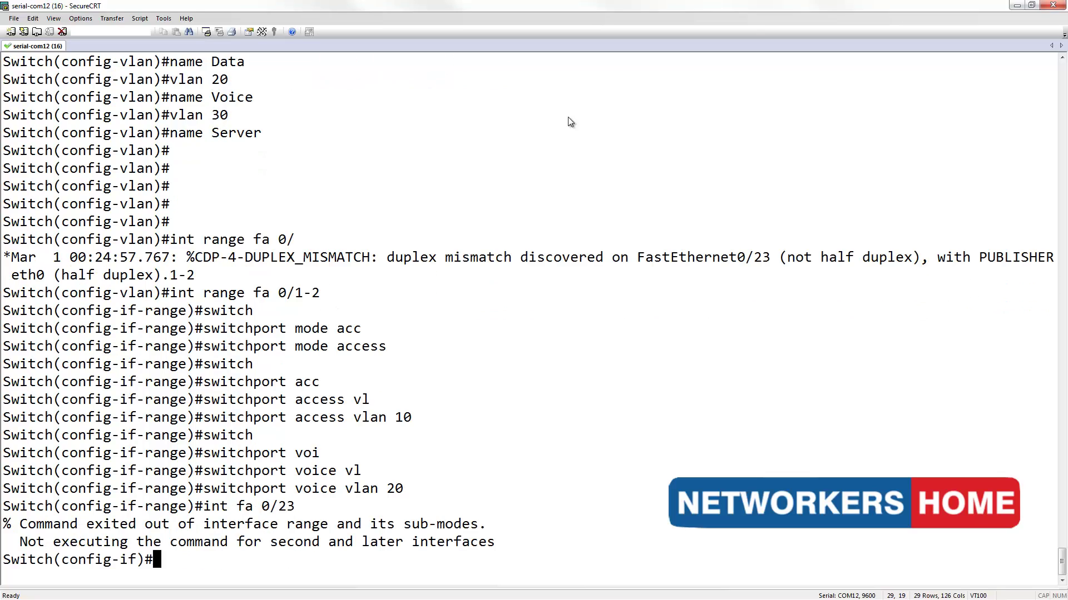
pyautogui.write('switch')
pyautogui.press('Tab')
pyautogui.write('mode acc')
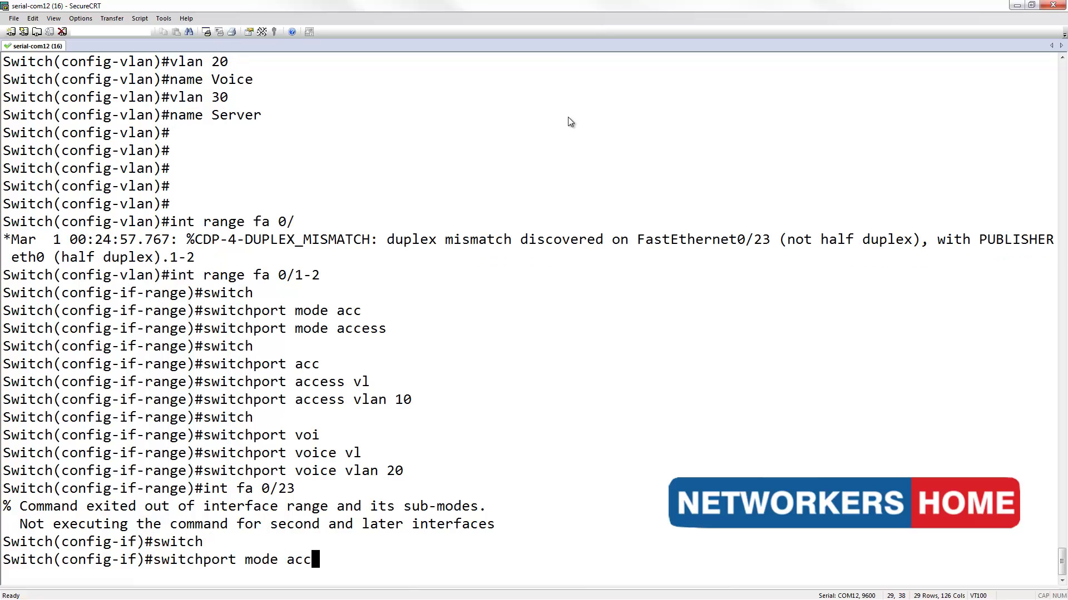
pyautogui.press('Tab')
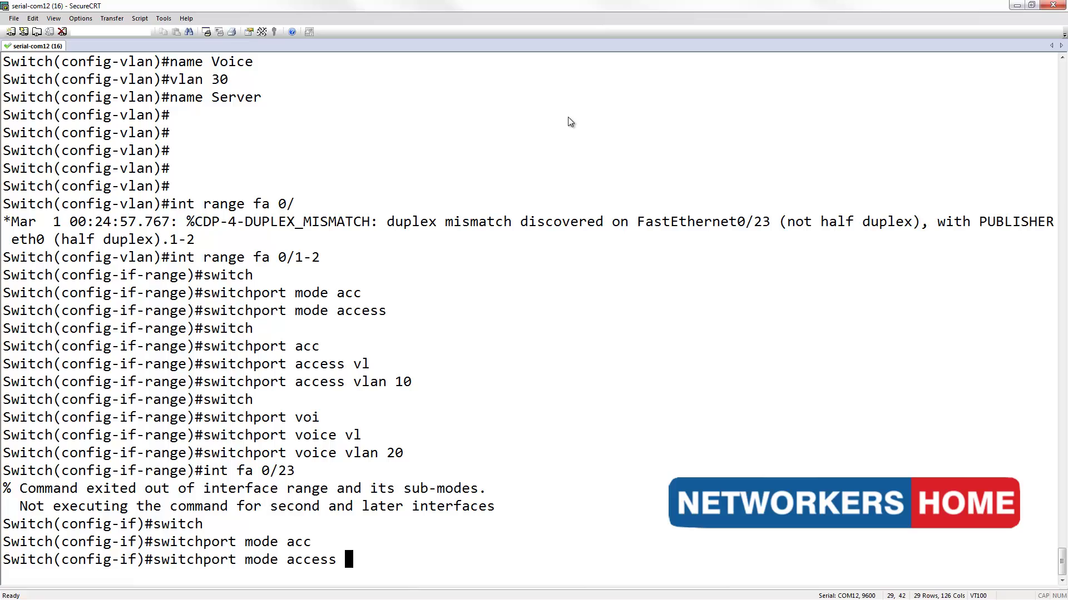
pyautogui.press('Return')
# - Assign fa0/23 to access VLAN 30
pyautogui.write('switch')
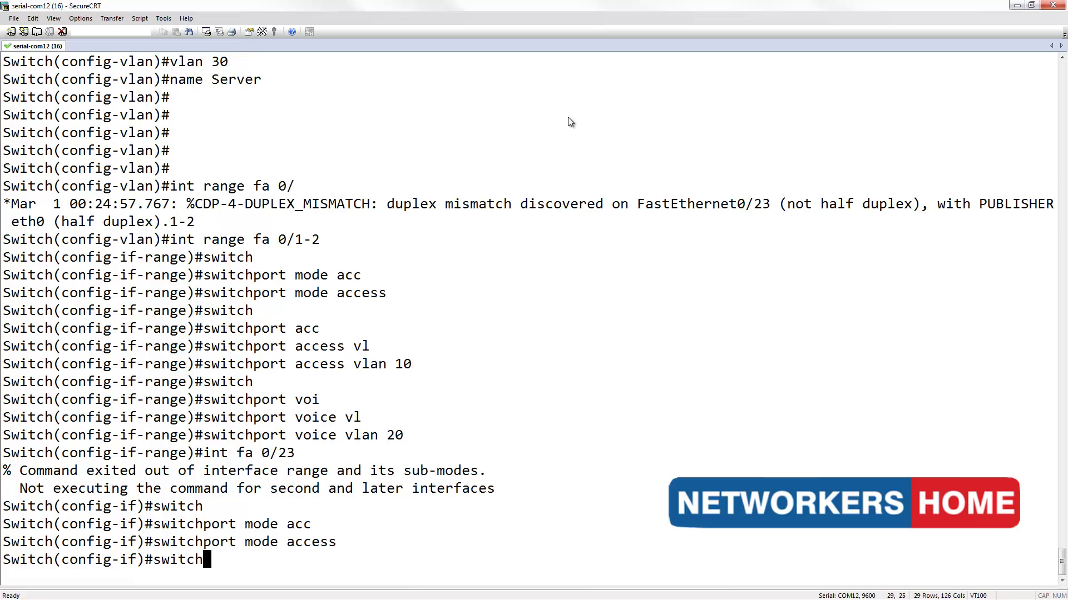
pyautogui.press('Tab')
pyautogui.write('acc')
pyautogui.press('Tab')
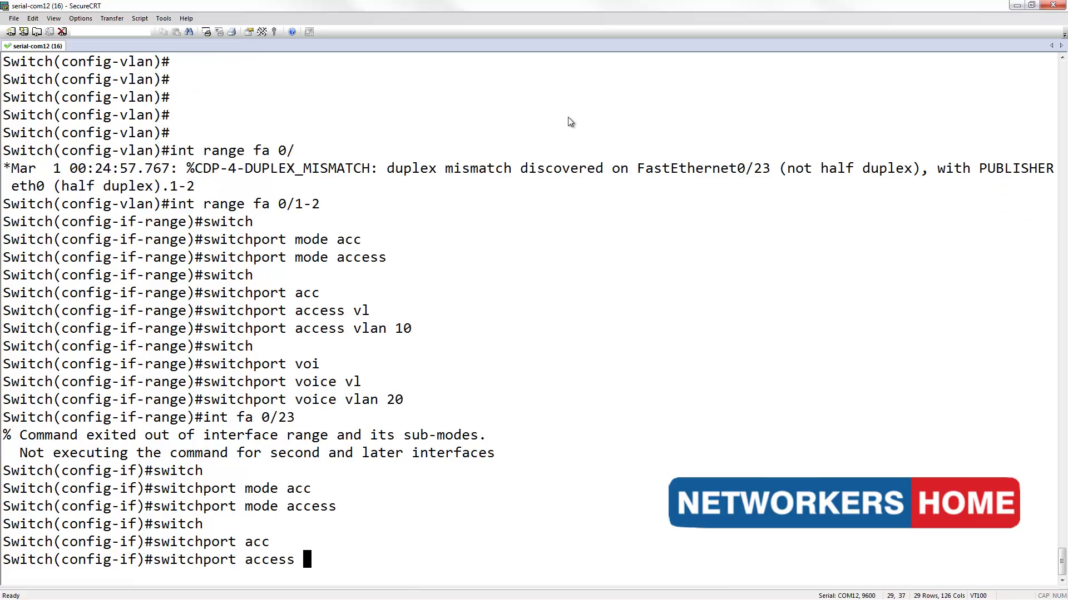
pyautogui.write('vl')
pyautogui.press('Tab')
pyautogui.write('30')
pyautogui.press('Return')
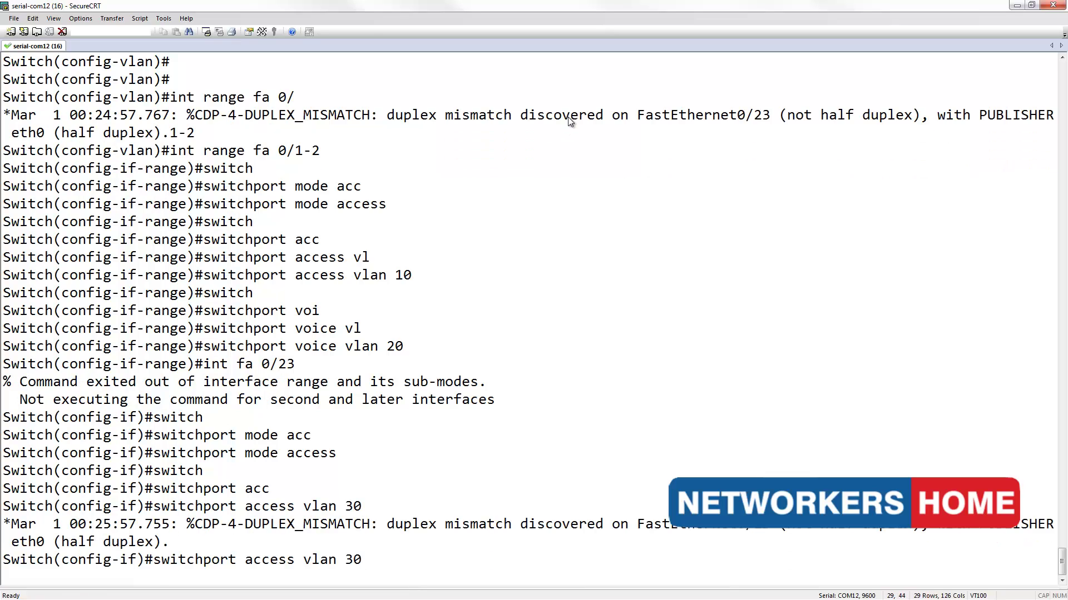
pyautogui.press('Return')
pyautogui.press('Return')
pyautogui.press('Return')
pyautogui.press('Return')
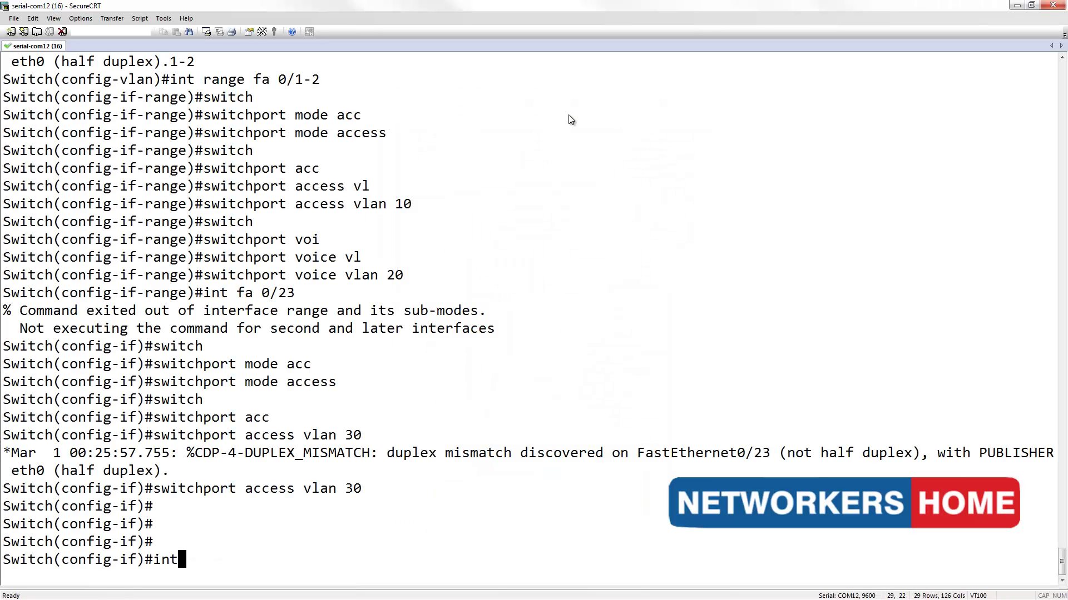
# - Set dot1q trunk encapsulation on interface fa0/24
pyautogui.write('4')
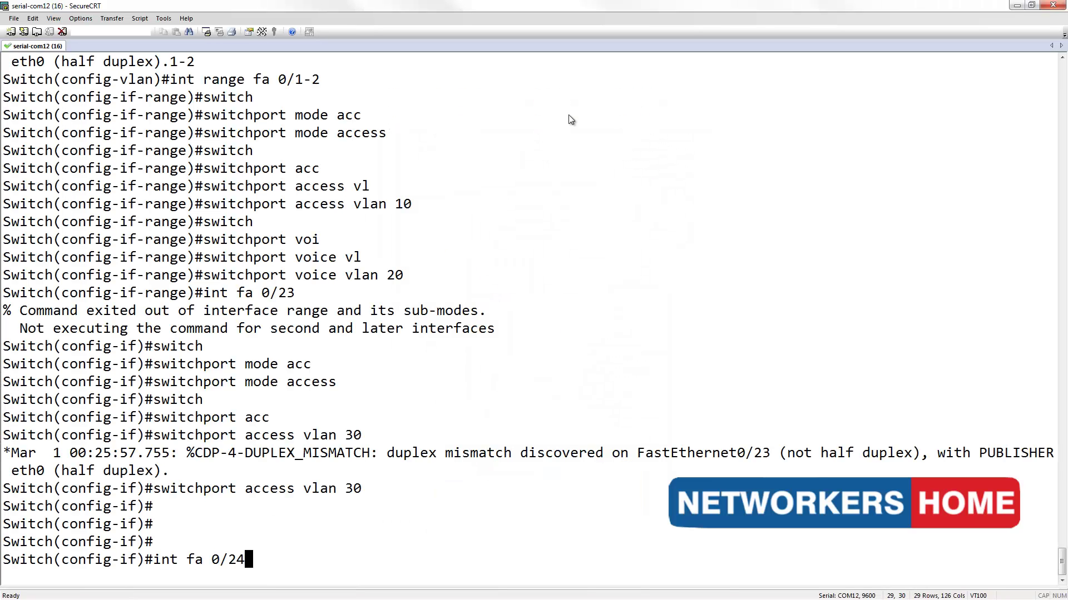
pyautogui.press('Return')
pyautogui.write('switch')
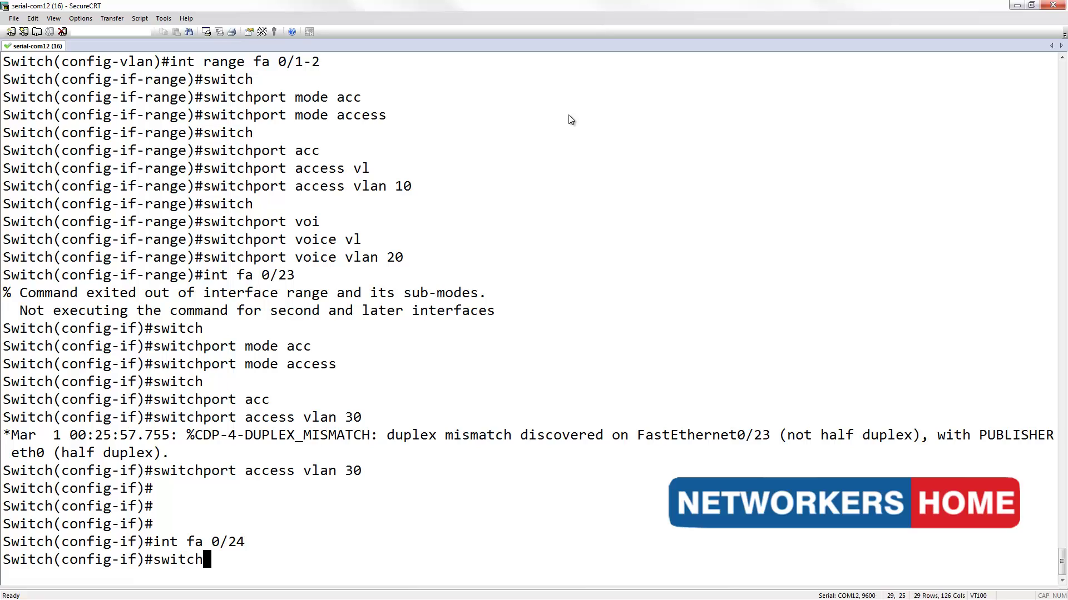
pyautogui.press('Tab')
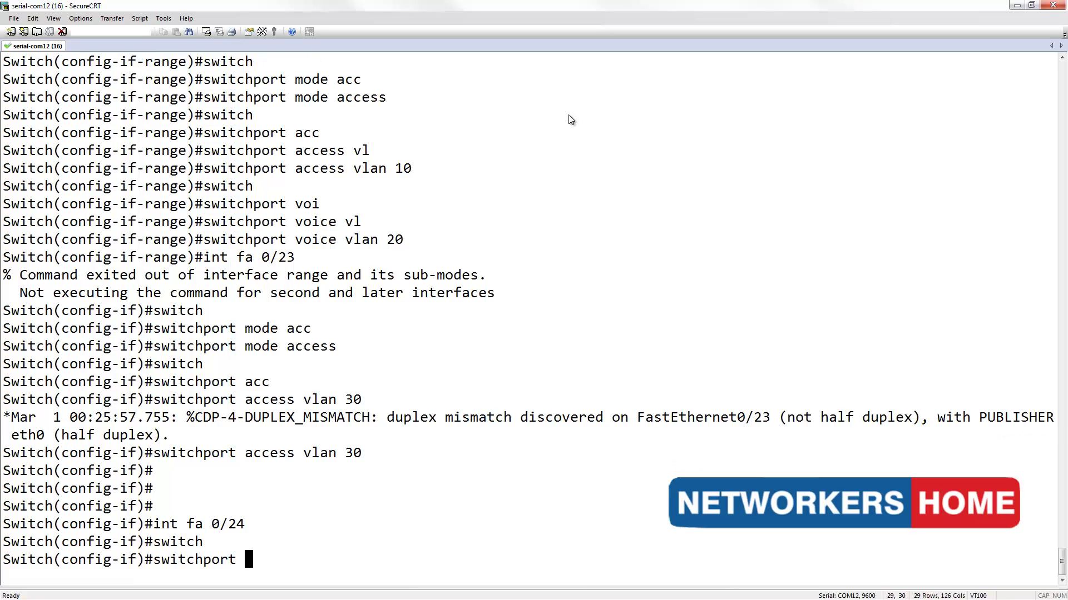
pyautogui.write('trunk')
pyautogui.press('Tab')
pyautogui.write('en')
pyautogui.press('Tab')
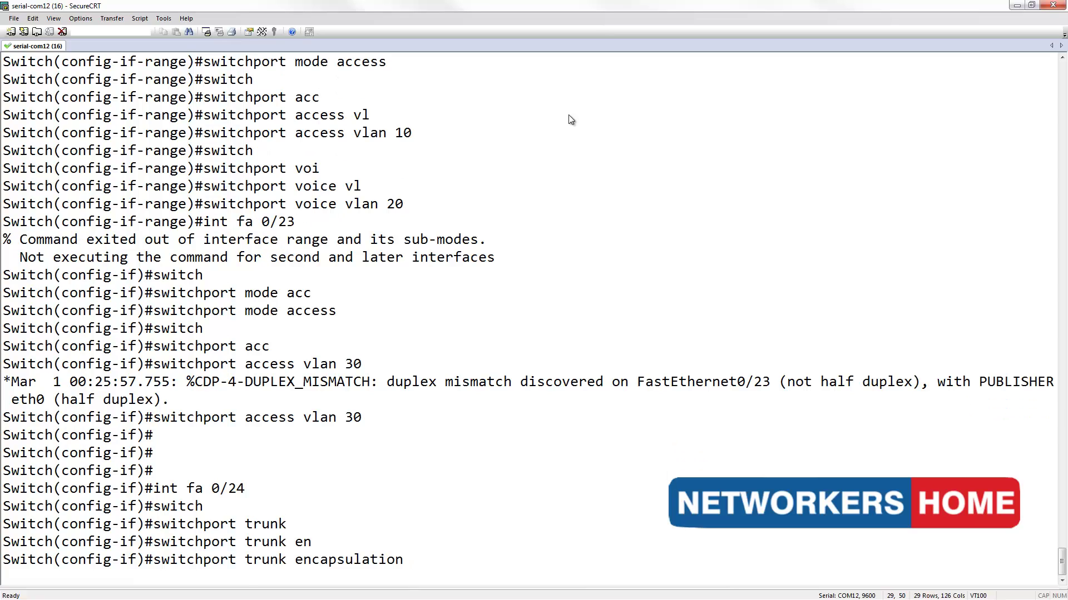
pyautogui.write('dot')
pyautogui.press('Tab')
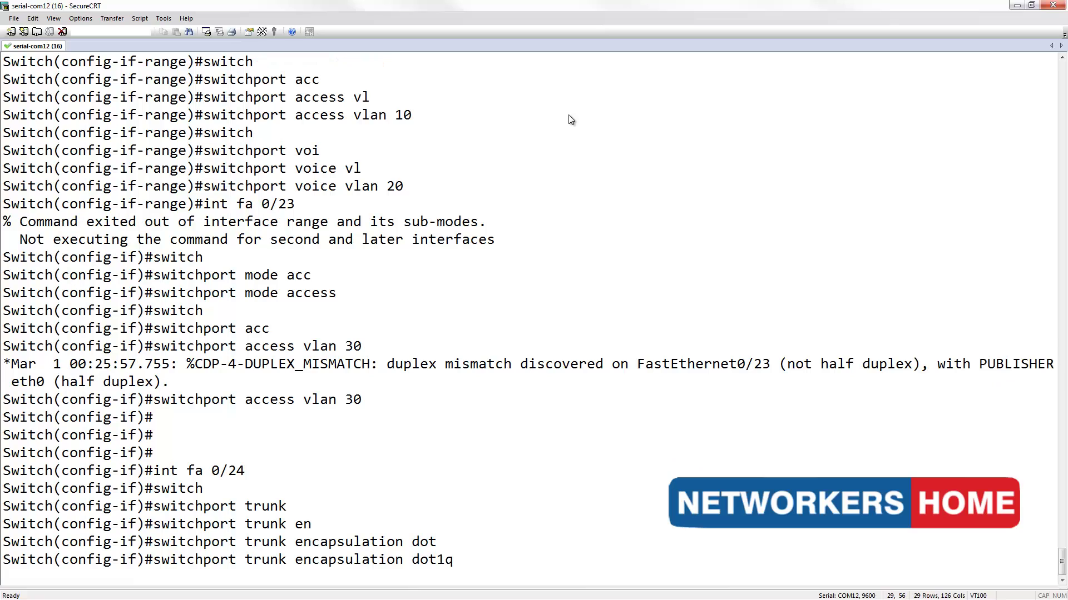
pyautogui.press('Return')
# - Allow VLANs 10, 20 and 30 on the fa0/24 trunk
pyautogui.write('swit')
pyautogui.press('Tab')
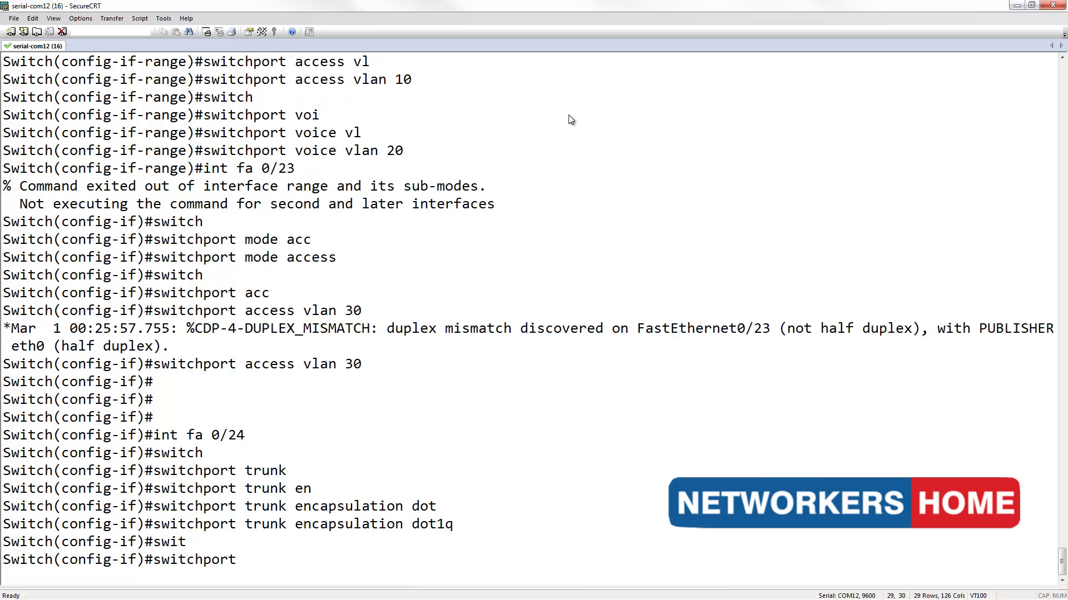
pyautogui.write('trunk')
pyautogui.press('Tab')
pyautogui.write('all')
pyautogui.press('Tab')
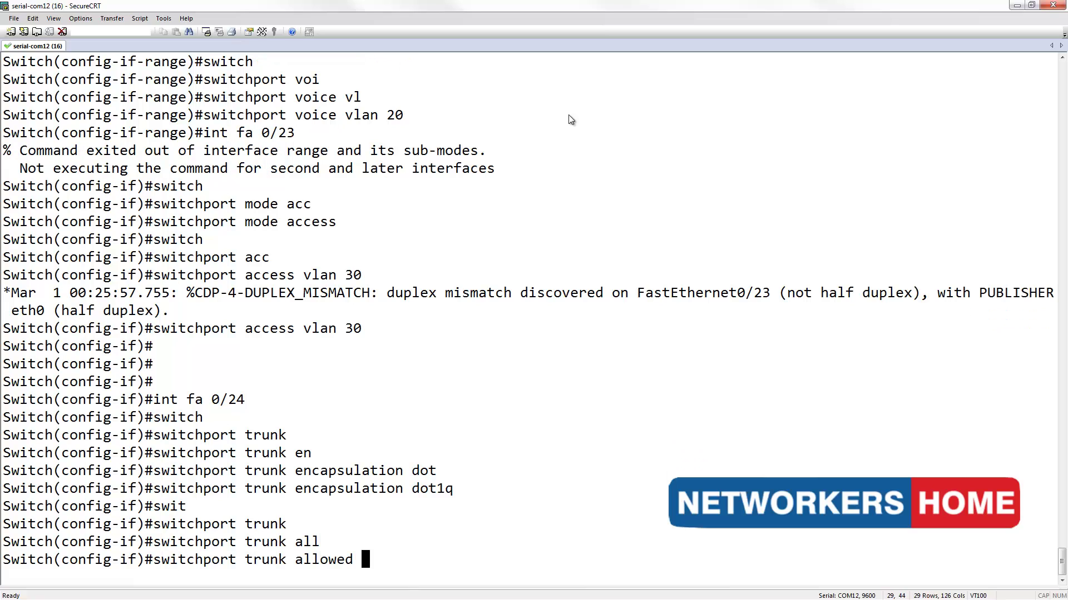
pyautogui.write('vl')
pyautogui.press('Tab')
pyautogui.write('1')
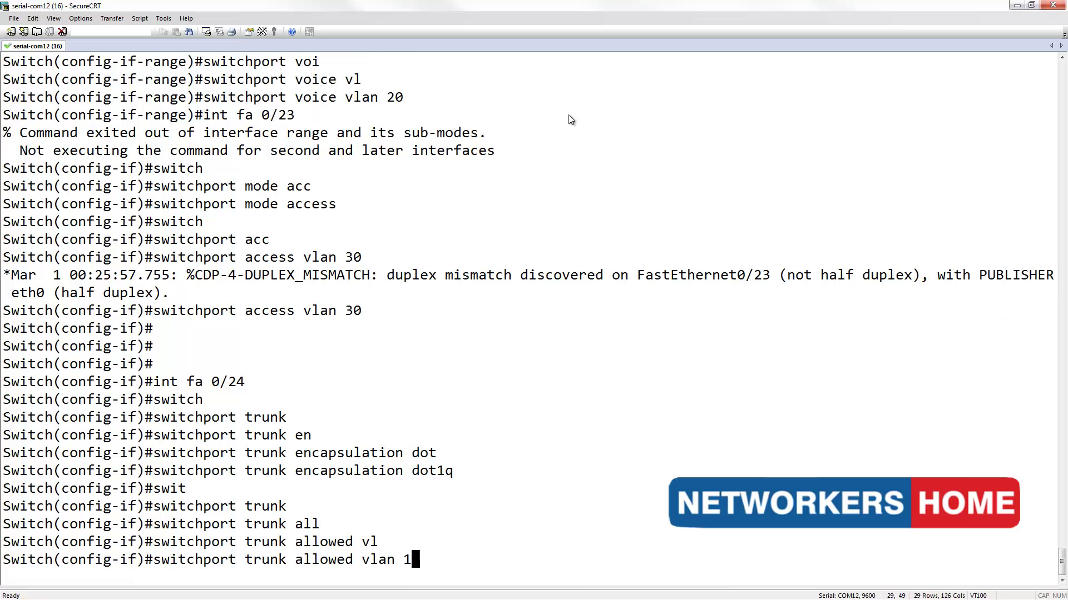
pyautogui.write('0,20,30')
pyautogui.press('Return')
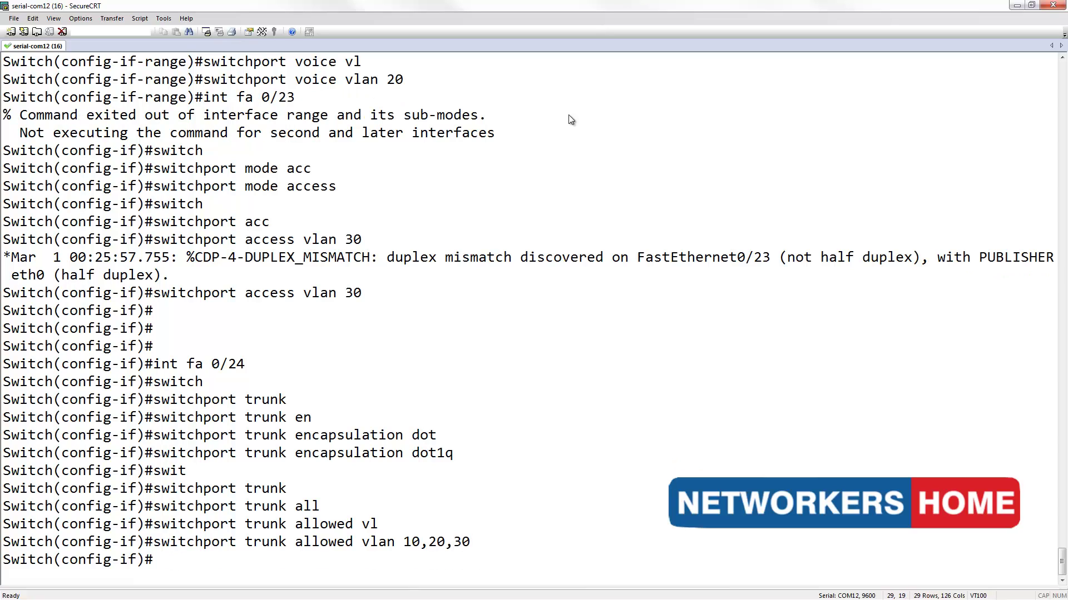
# - Put fa0/24 into trunk mode
pyautogui.write('switch')
pyautogui.press('Tab')
pyautogui.write('mode trun')
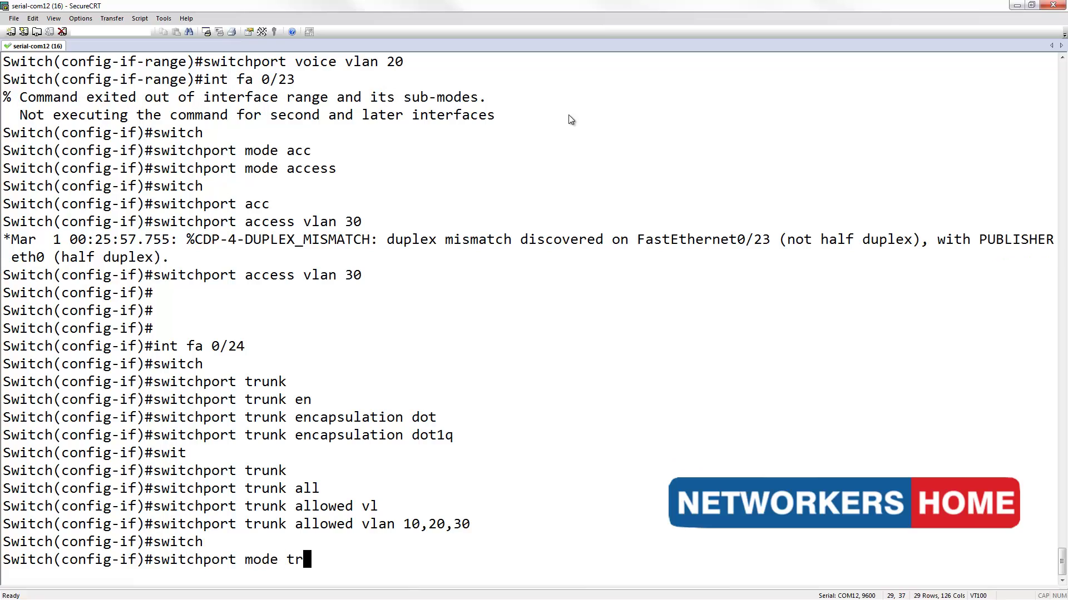
pyautogui.press('Tab')
pyautogui.press('Return')
pyautogui.press('Return')
pyautogui.press('Return')
pyautogui.press('Return')
pyautogui.press('Return')
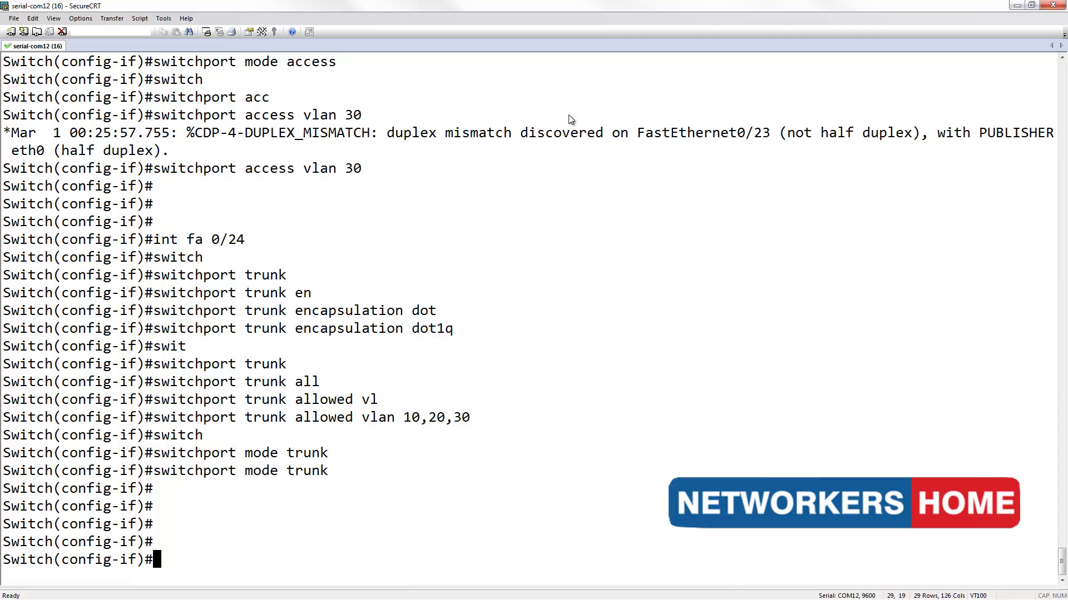
# - Exit the switch configuration and enter en and conf t at the router prompt
pyautogui.write('exit')
pyautogui.press('Return')
pyautogui.write('exit')
pyautogui.press('Return')
pyautogui.press('Return')
pyautogui.press('Return')
pyautogui.press('Return')
pyautogui.press('Return')
pyautogui.write('en')
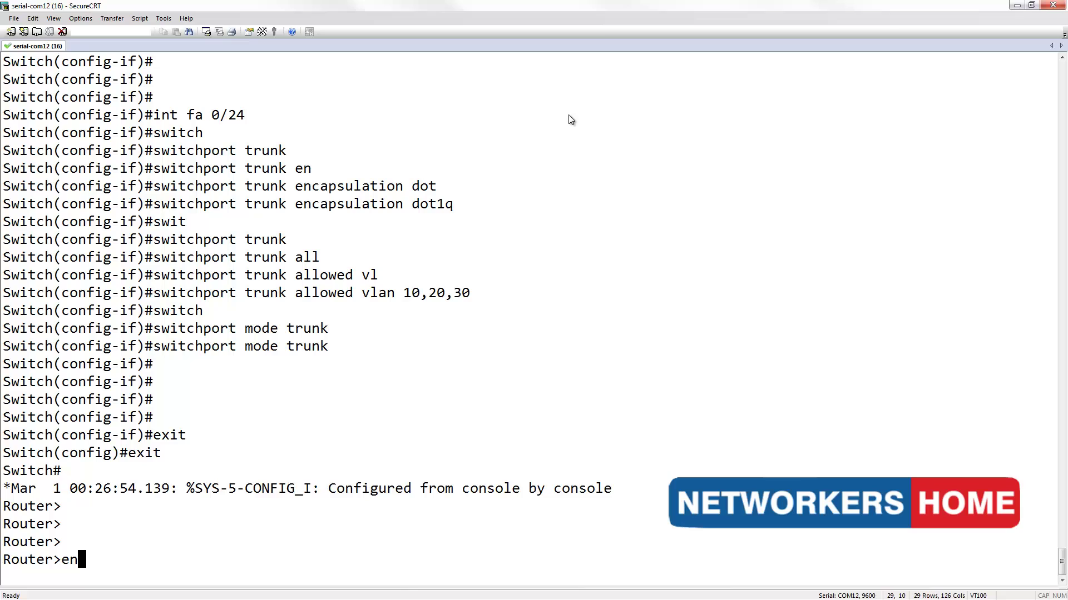
pyautogui.press('Return')
pyautogui.write('conf t')
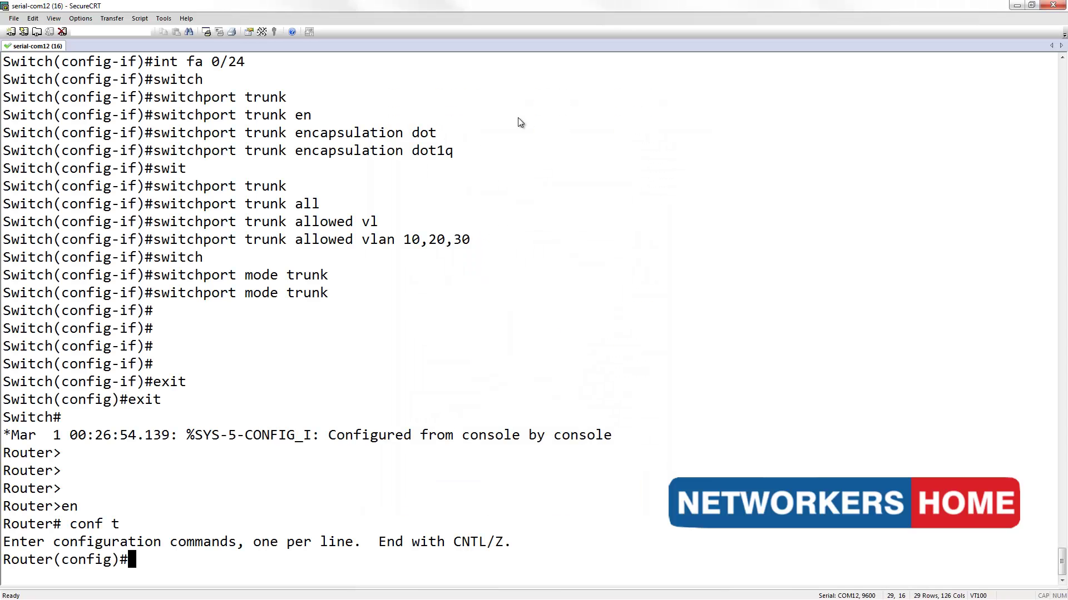
# - Create Loopback0 with address 10.1.1.1 255.255.255.0
pyautogui.write('int fa')
pyautogui.press('BackSpace')
pyautogui.press('BackSpace')
pyautogui.write('loop0')
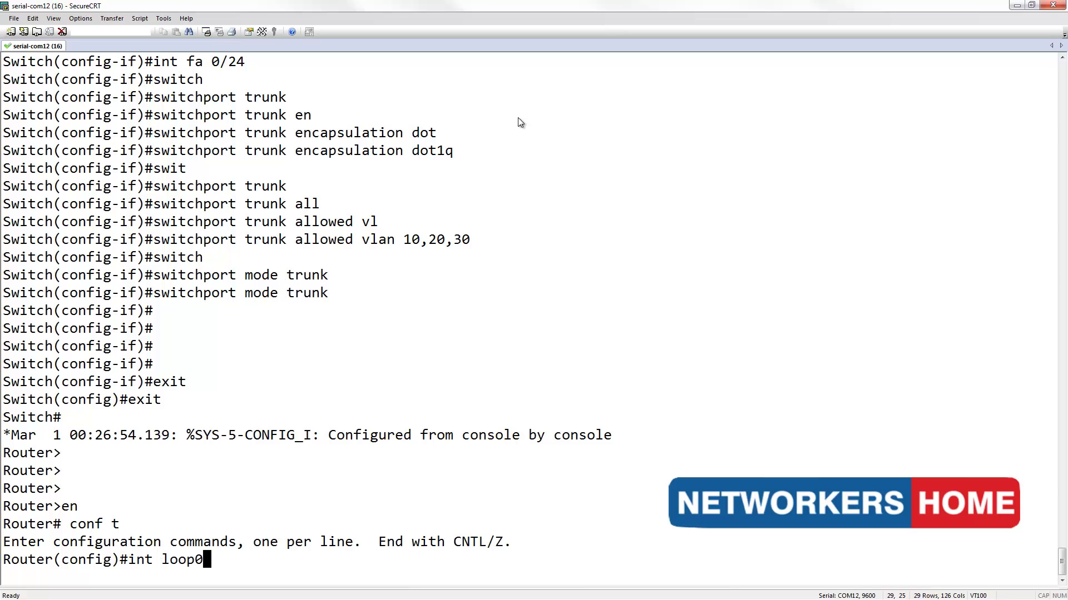
pyautogui.press('Return')
pyautogui.write('ip ad')
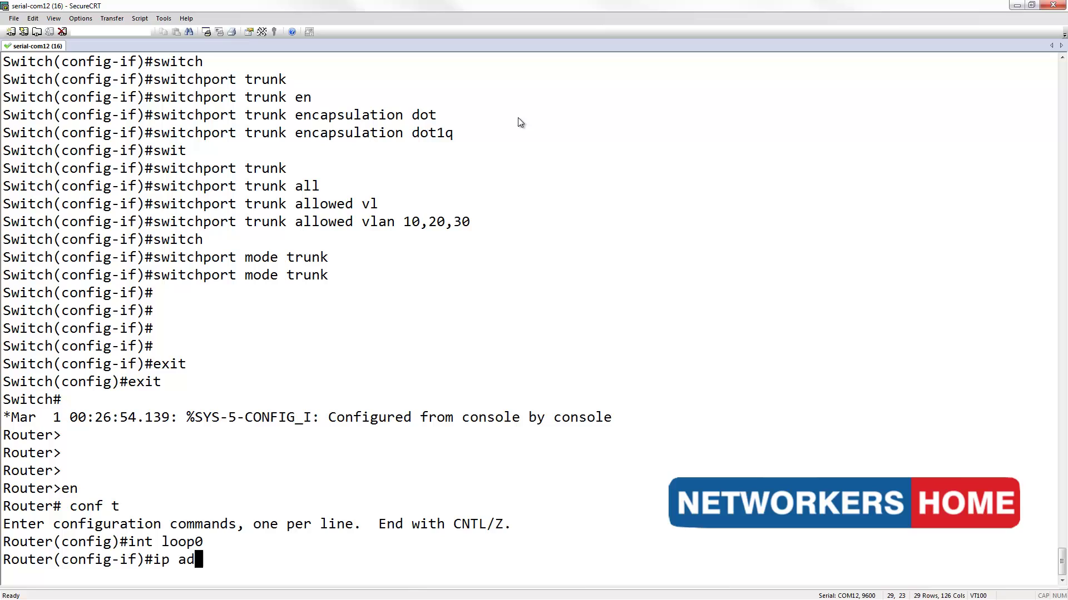
pyautogui.write('d 10.1.1.')
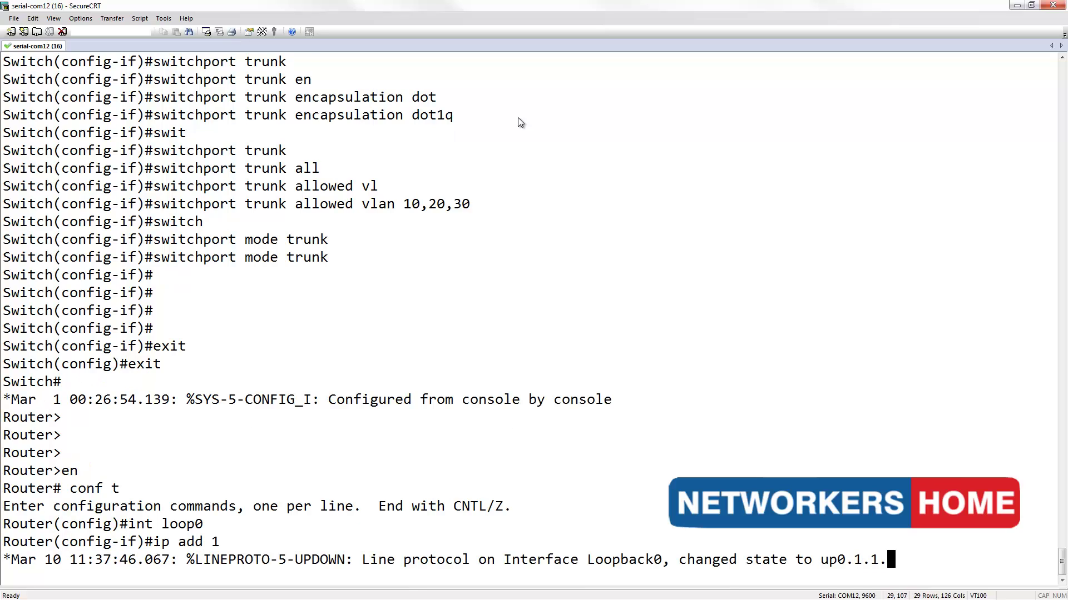
pyautogui.write('1 2')
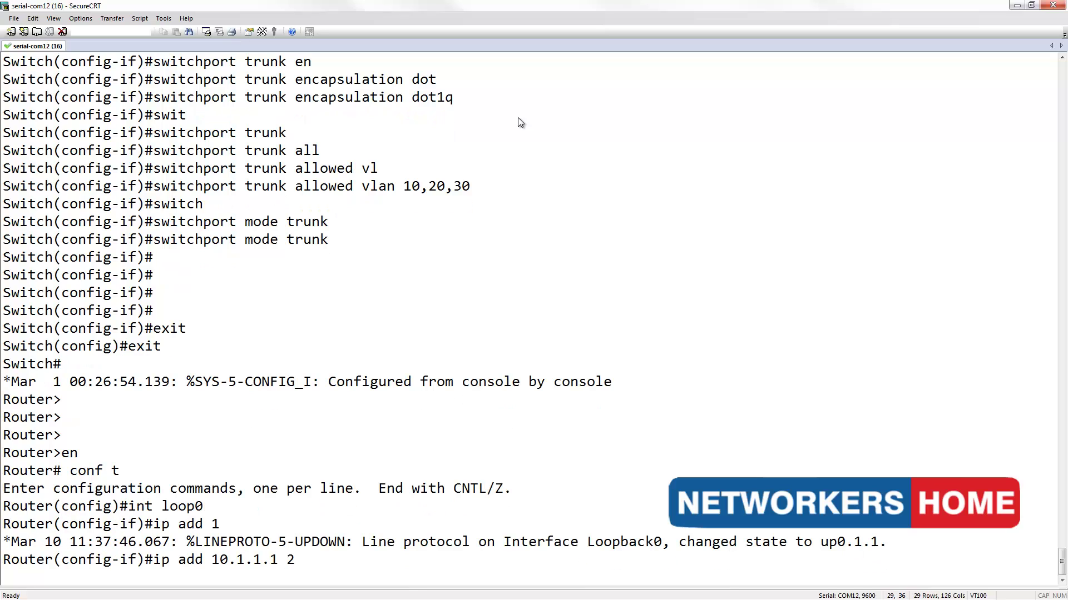
pyautogui.write('55.255.255')
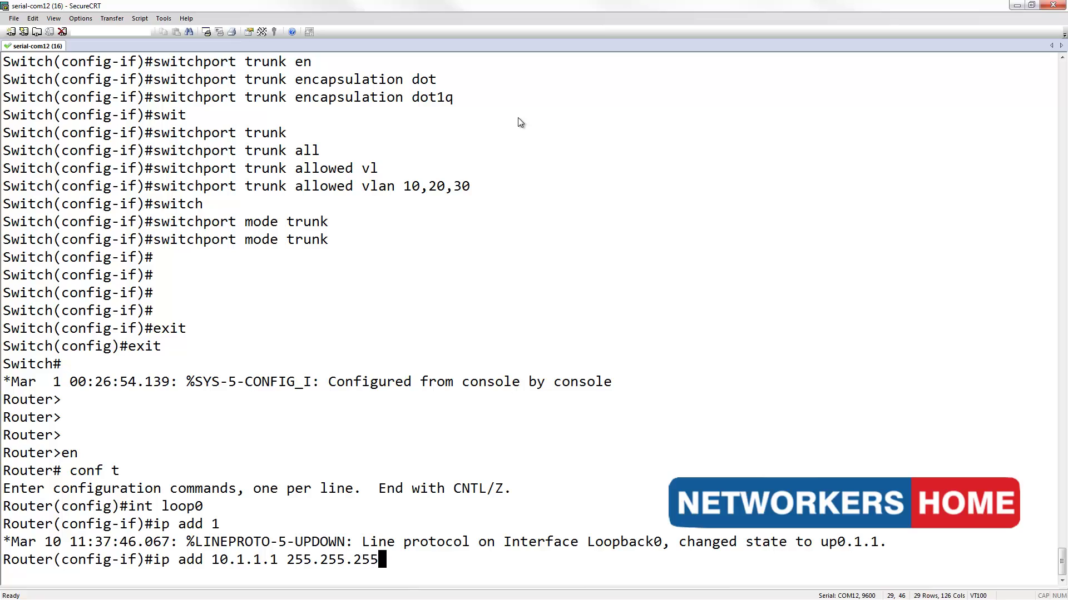
pyautogui.write('.0')
pyautogui.press('Return')
pyautogui.press('Return')
pyautogui.press('Return')
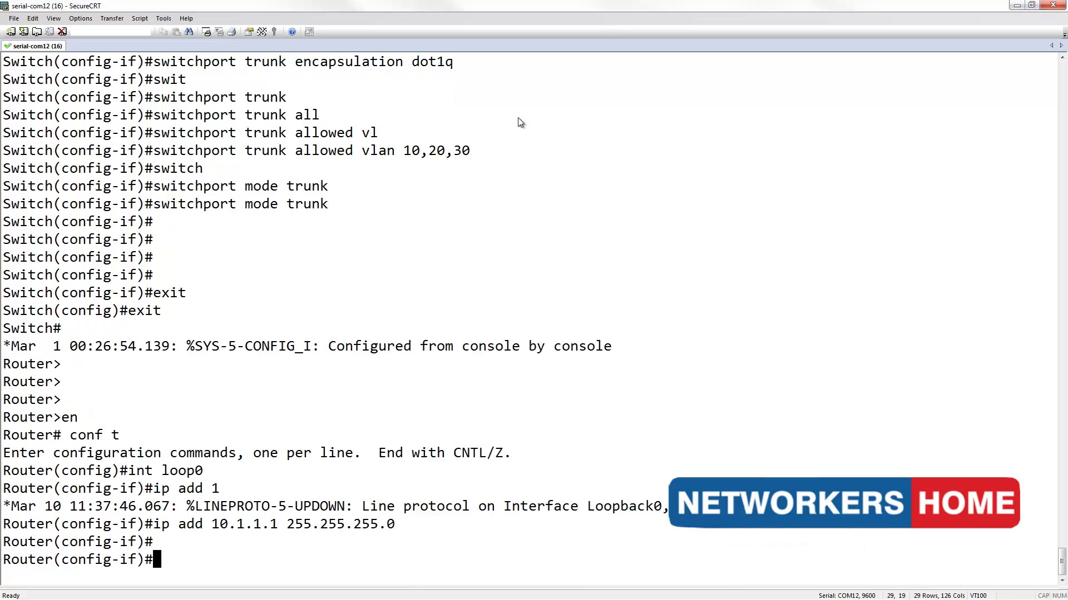
# - Bring FastEthernet0/0 up with no shut and create subinterface fa0/0.10
pyautogui.write('int fa ')
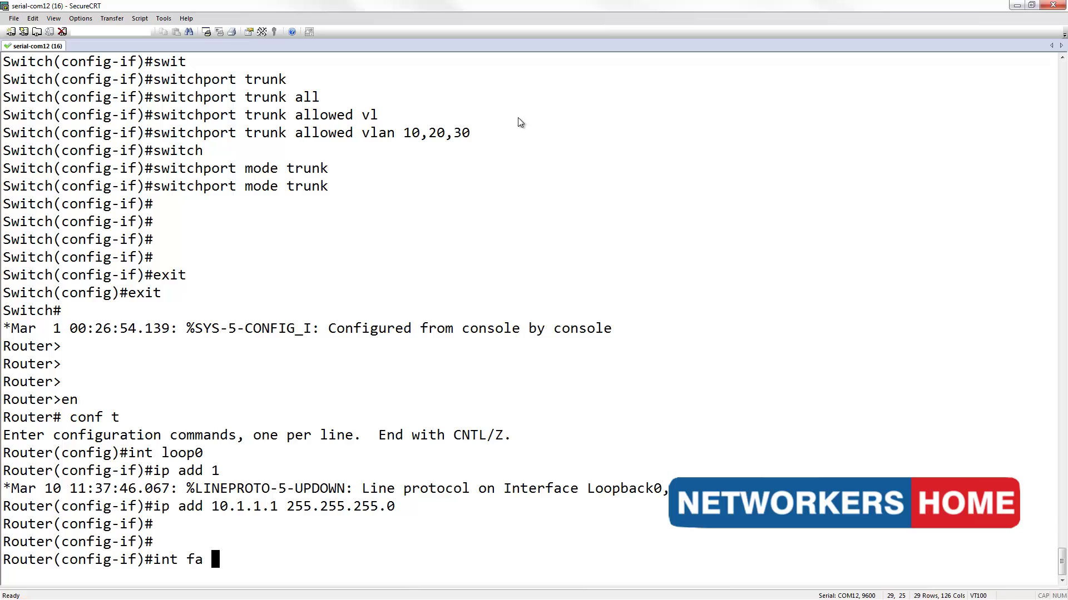
pyautogui.write('0/0')
pyautogui.press('Return')
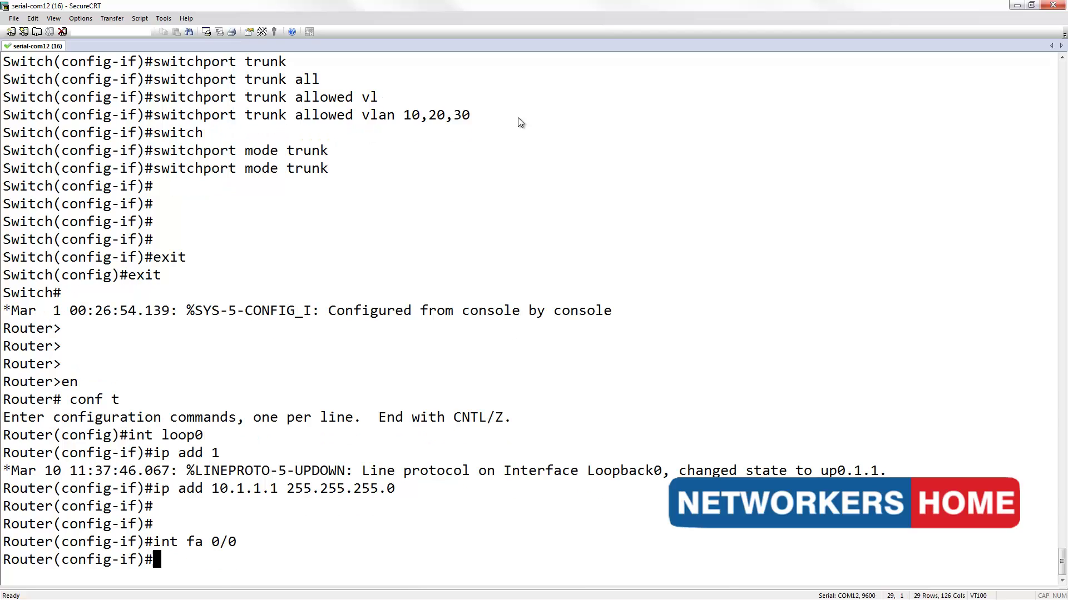
pyautogui.write('no shut')
pyautogui.press('Return')
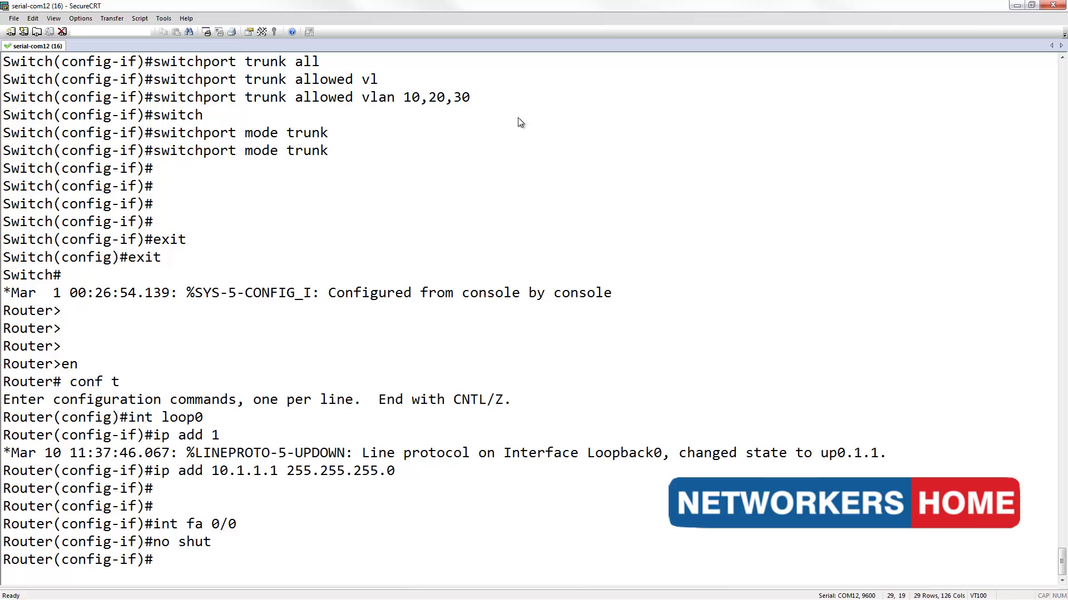
pyautogui.write('int fa ')
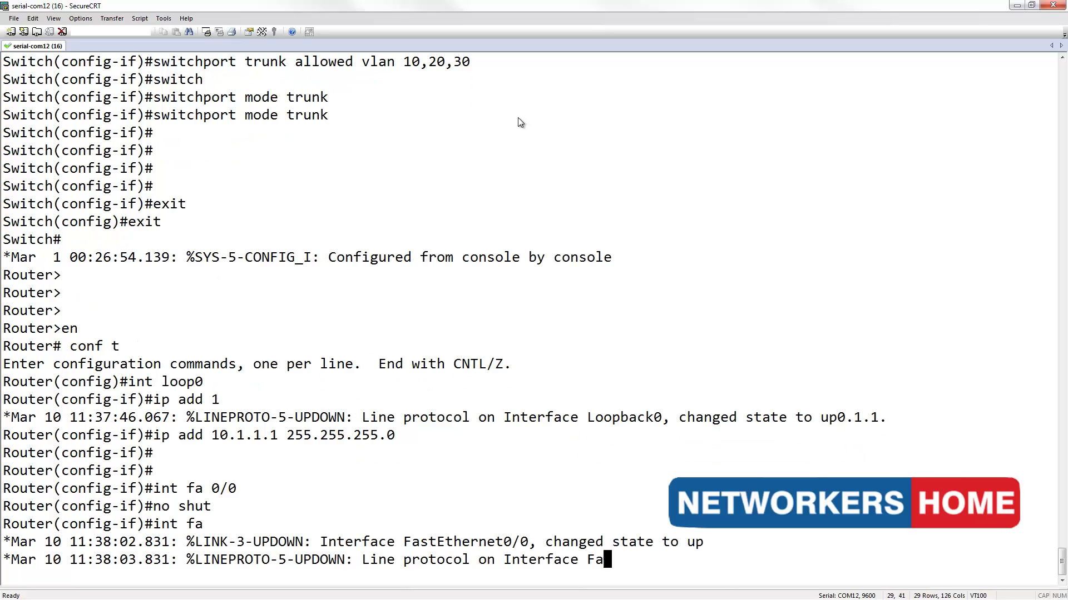
pyautogui.write('0/0.')
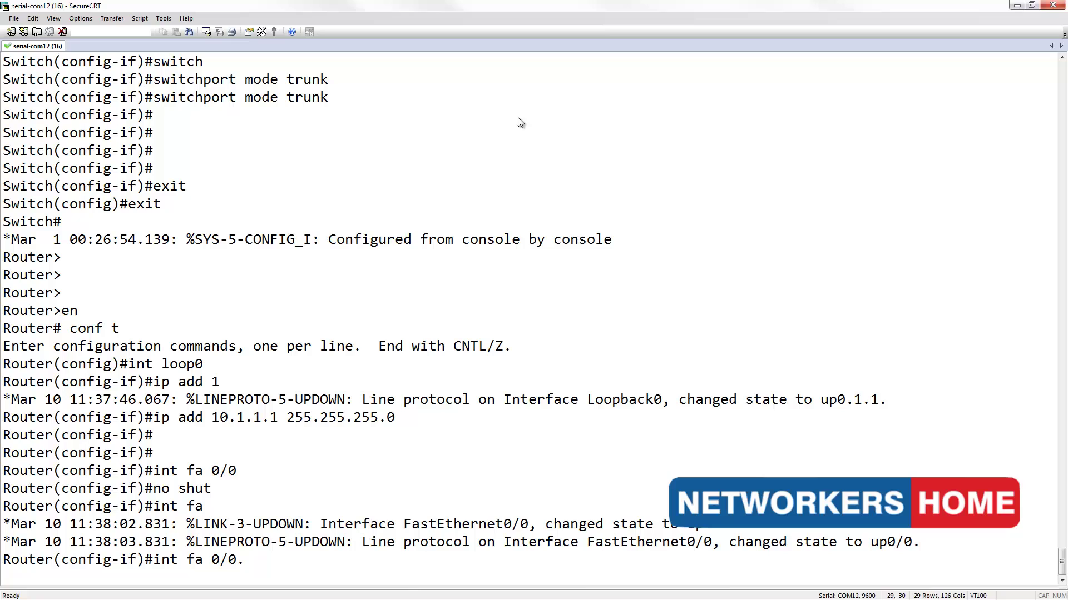
pyautogui.write('10')
pyautogui.press('Return')
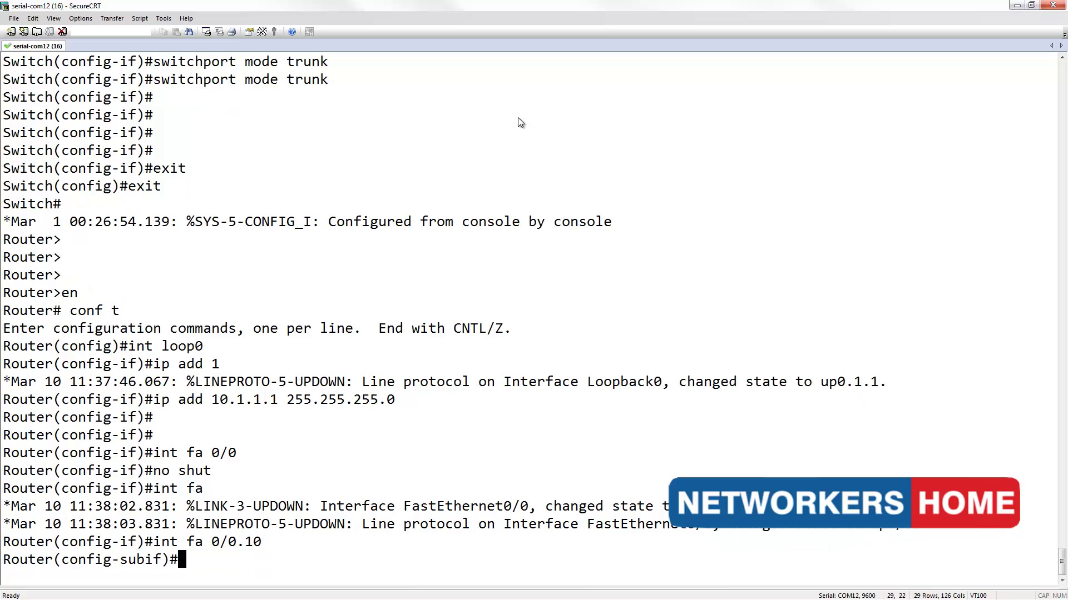
# - Tag subinterface fa0/0.10 with dot1Q VLAN 10 and address 10.1.10.254/24
pyautogui.write('enc')
pyautogui.press('Tab')
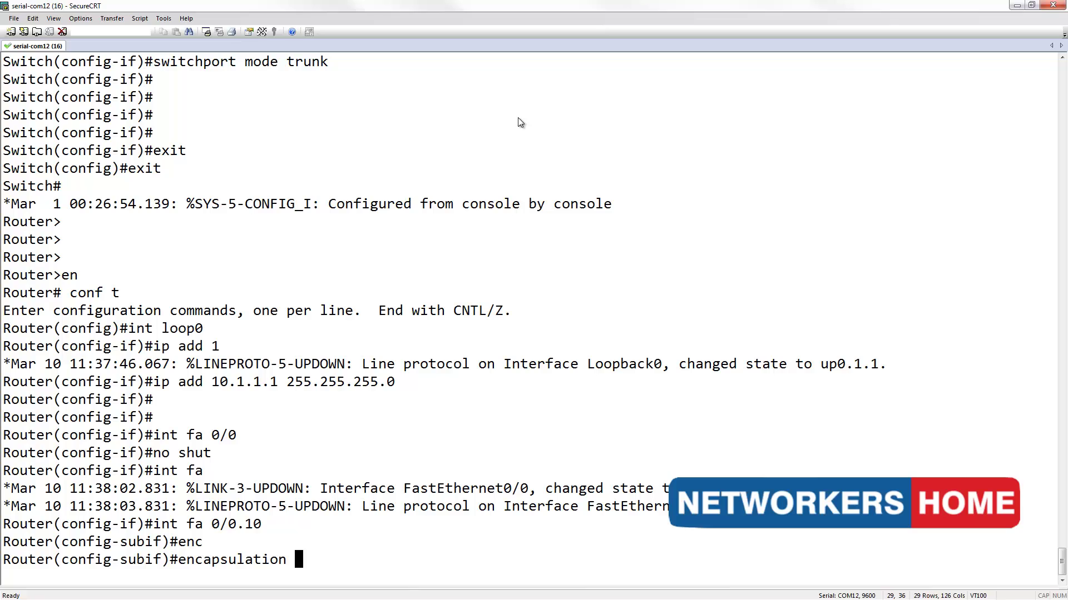
pyautogui.write('dot')
pyautogui.press('Tab')
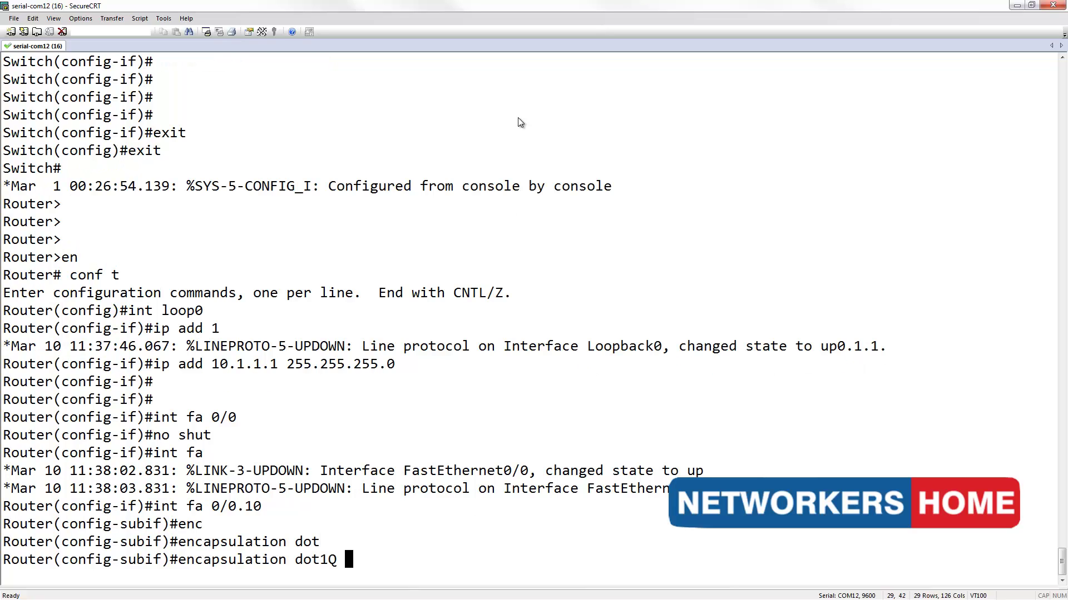
pyautogui.press('BackSpace')
pyautogui.write('10')
pyautogui.press('Return')
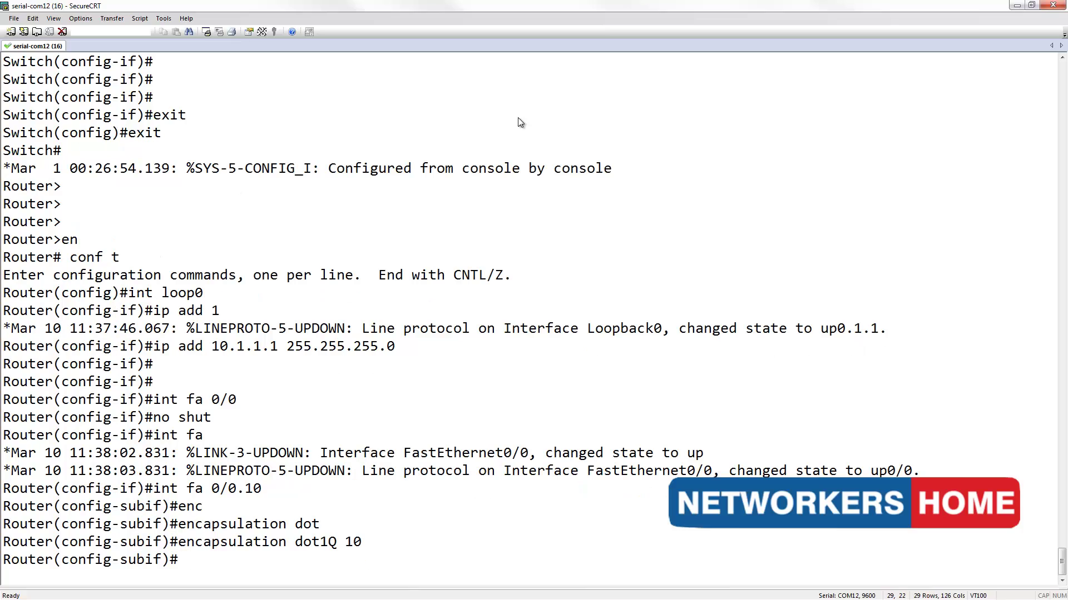
pyautogui.write('ip add 10.1.10.254')
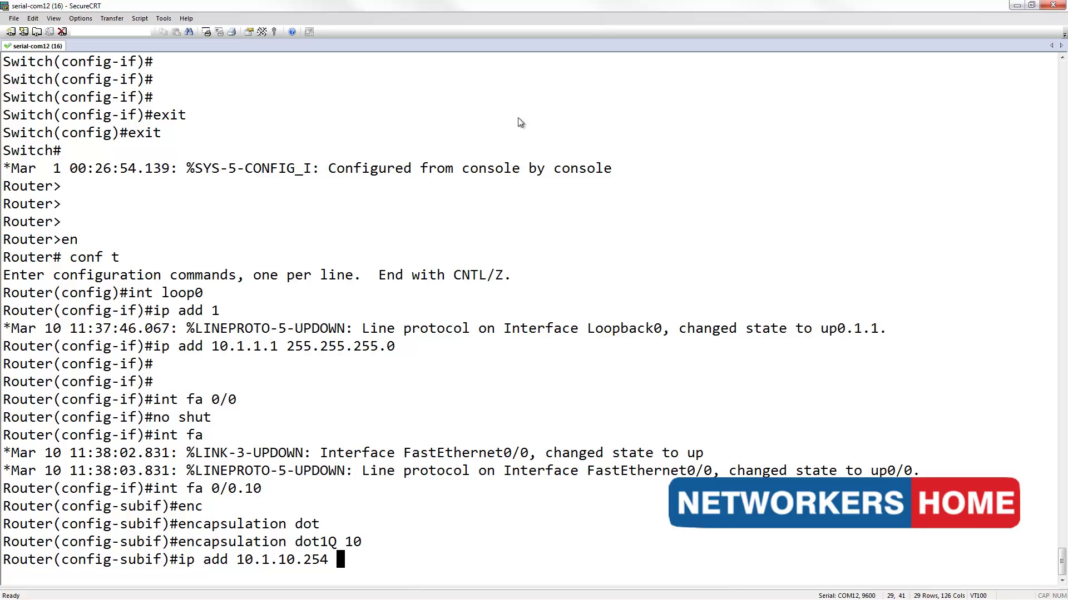
pyautogui.write(' 255.255.255')
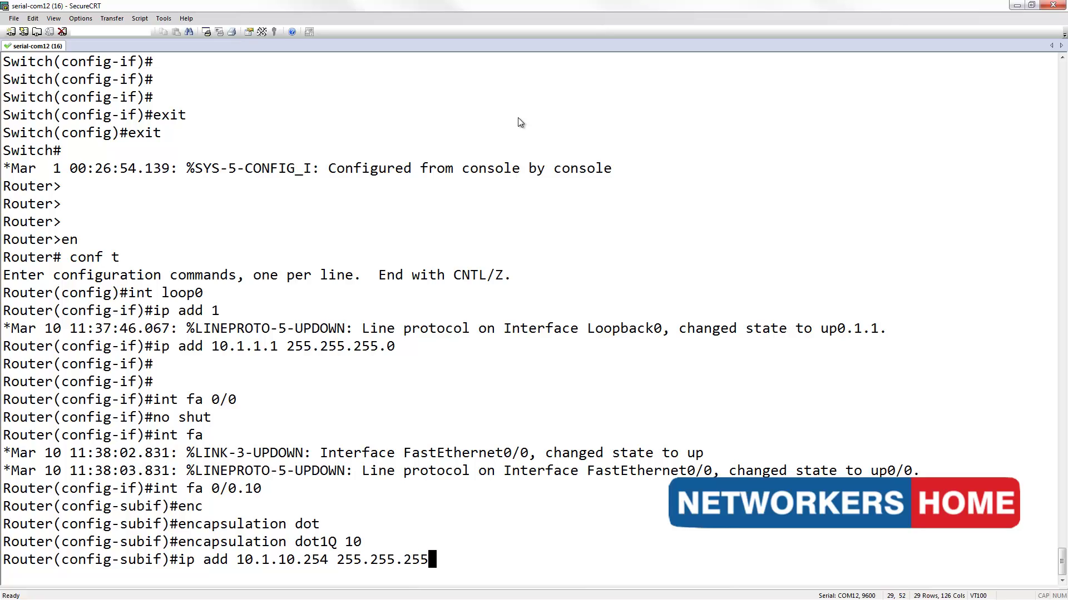
pyautogui.write('.0')
pyautogui.press('Return')
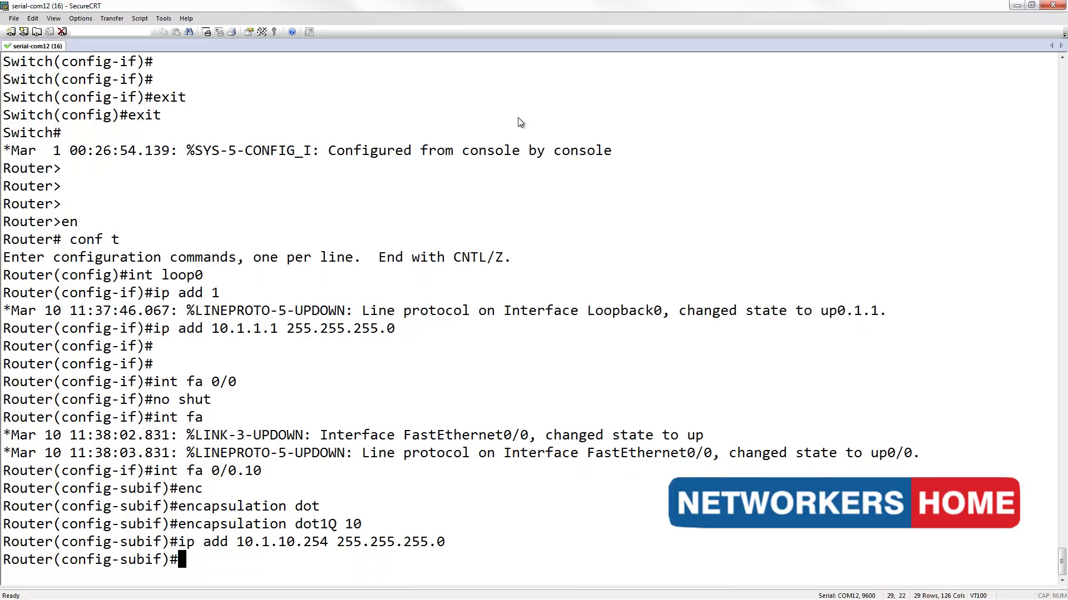
# - Create subinterface fa0/0.20 with dot1Q VLAN 20 and gateway 10.1.20.254/24
pyautogui.press('Up')
pyautogui.press('Up')
pyautogui.press('Up')
pyautogui.press('Up')
pyautogui.press('Up')
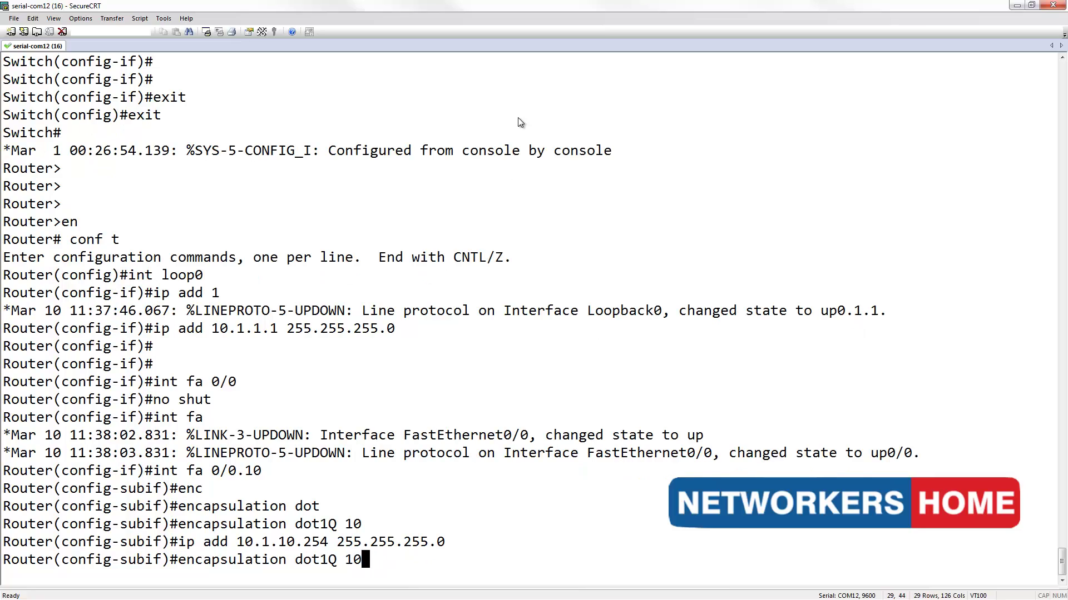
pyautogui.press('BackSpace')
pyautogui.write('2')
pyautogui.press('Return')
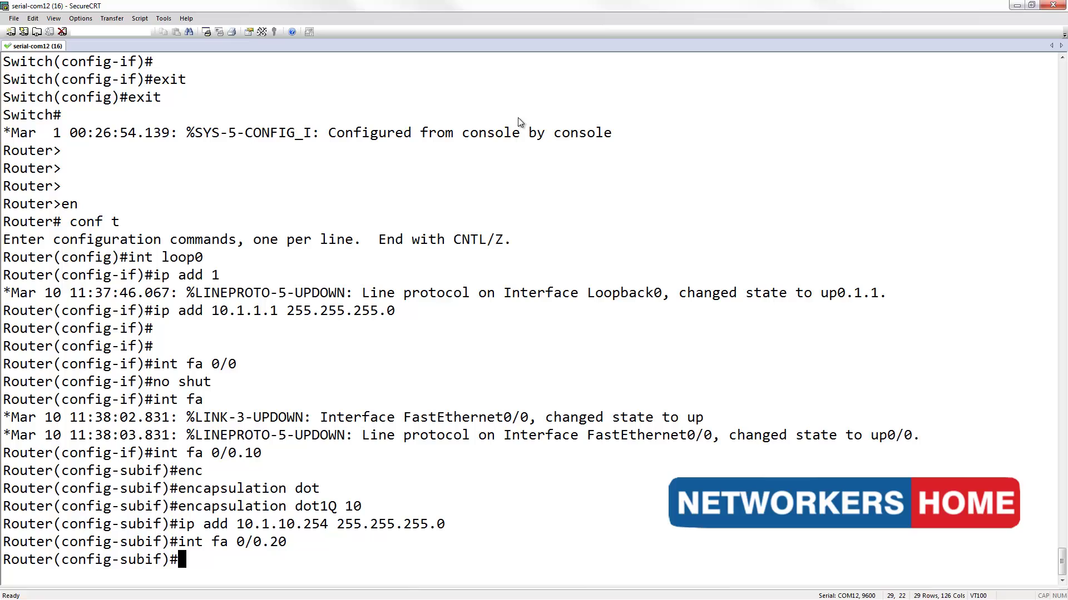
pyautogui.press('Up')
pyautogui.press('Up')
pyautogui.press('Up')
pyautogui.press('BackSpace')
pyautogui.press('BackSpace')
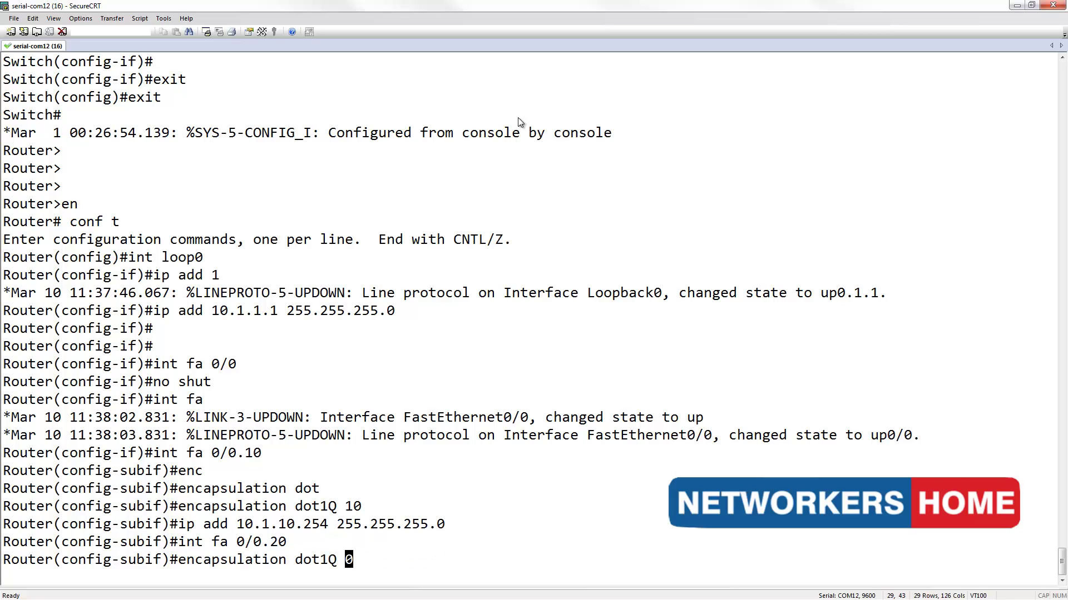
pyautogui.write('20')
pyautogui.press('Return')
pyautogui.press('Up')
pyautogui.press('Up')
pyautogui.press('Up')
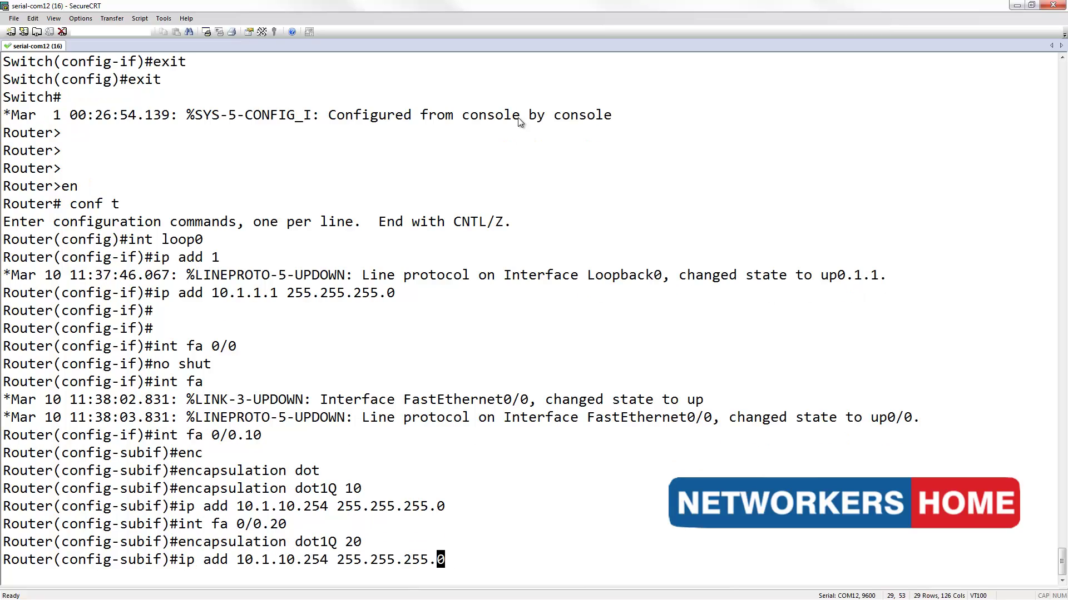
pyautogui.press('Left')
pyautogui.press('Left')
pyautogui.press('Left')
pyautogui.press('Left')
pyautogui.press('Left')
pyautogui.press('Left')
pyautogui.press('Left')
pyautogui.press('Left')
pyautogui.press('Left')
pyautogui.press('Left')
pyautogui.press('Left')
pyautogui.press('Left')
pyautogui.press('Left')
pyautogui.press('Left')
pyautogui.press('Left')
pyautogui.press('Left')
pyautogui.press('Left')
pyautogui.press('Left')
pyautogui.press('BackSpace')
pyautogui.write('2')
pyautogui.press('Return')
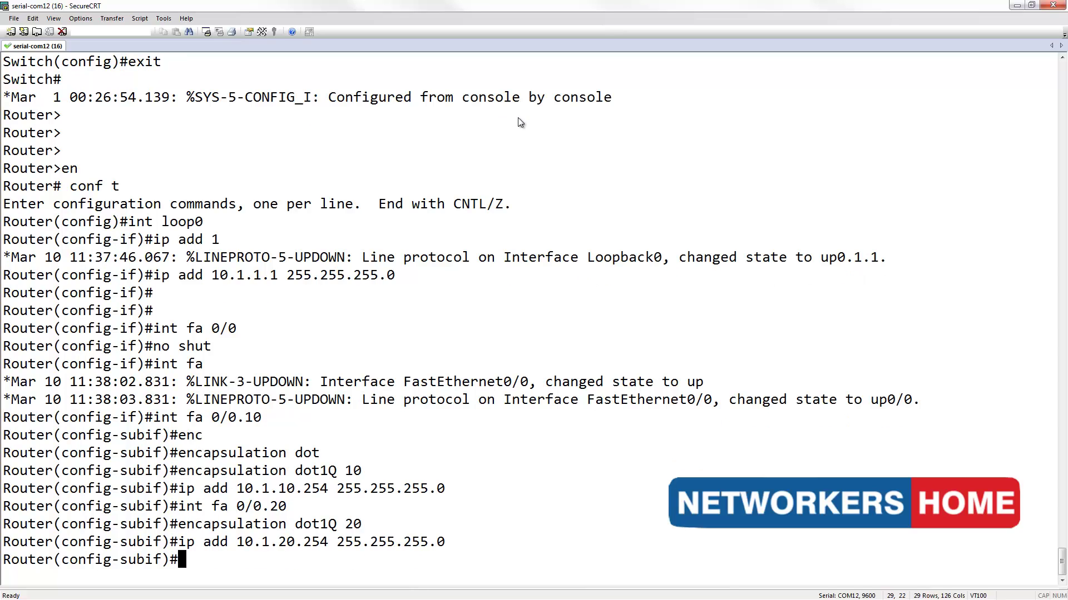
# - Create subinterface fa0/0.30 with dot1Q VLAN 30 and gateway 10.1.30.254/24
pyautogui.press('Up')
pyautogui.press('Up')
pyautogui.press('Up')
pyautogui.press('BackSpace')
pyautogui.press('BackSpace')
pyautogui.write('30')
pyautogui.press('Return')
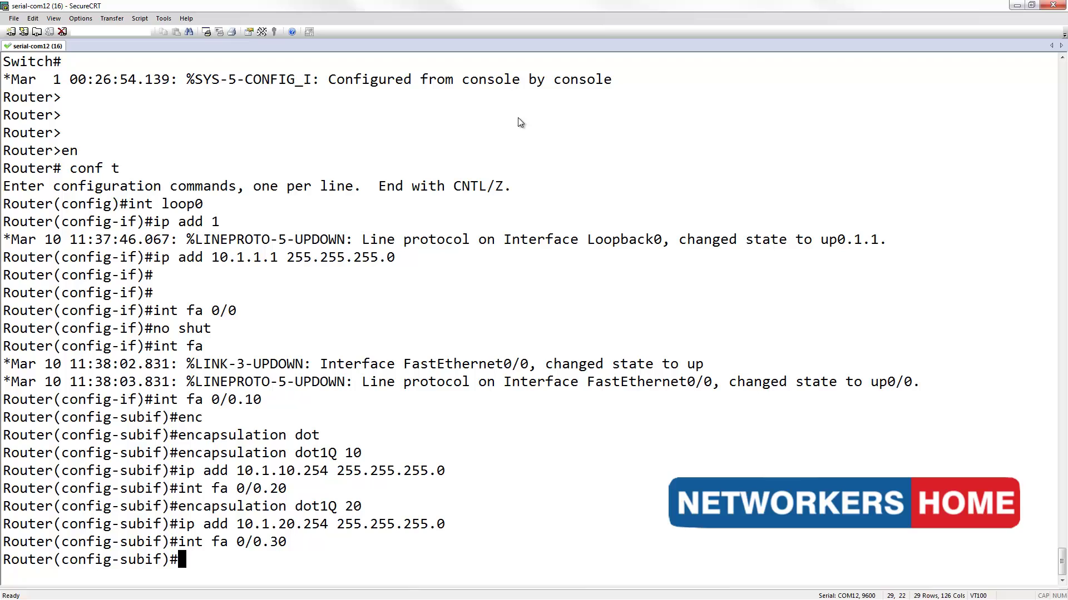
pyautogui.press('Up')
pyautogui.press('Up')
pyautogui.press('Up')
pyautogui.press('BackSpace')
pyautogui.press('BackSpace')
pyautogui.write('30')
pyautogui.press('Return')
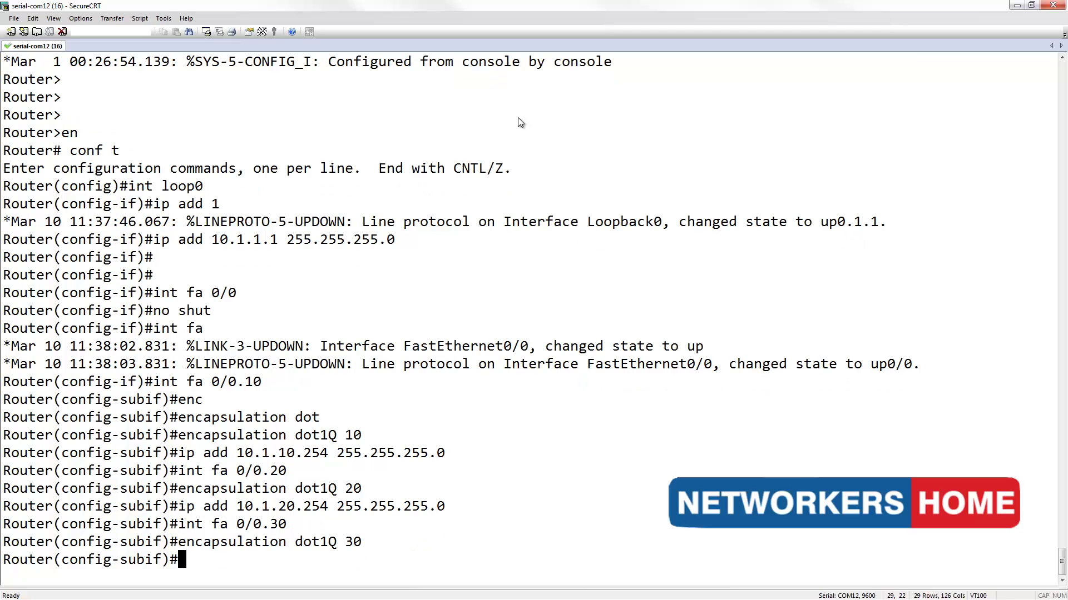
pyautogui.press('Up')
pyautogui.press('Up')
pyautogui.press('Up')
pyautogui.press('Left')
pyautogui.press('Left')
pyautogui.press('Left')
pyautogui.press('Left')
pyautogui.press('Left')
pyautogui.press('Left')
pyautogui.press('Left')
pyautogui.press('Left')
pyautogui.press('Left')
pyautogui.press('Left')
pyautogui.press('Left')
pyautogui.press('Left')
pyautogui.press('Left')
pyautogui.press('Left')
pyautogui.press('Left')
pyautogui.press('Left')
pyautogui.press('Left')
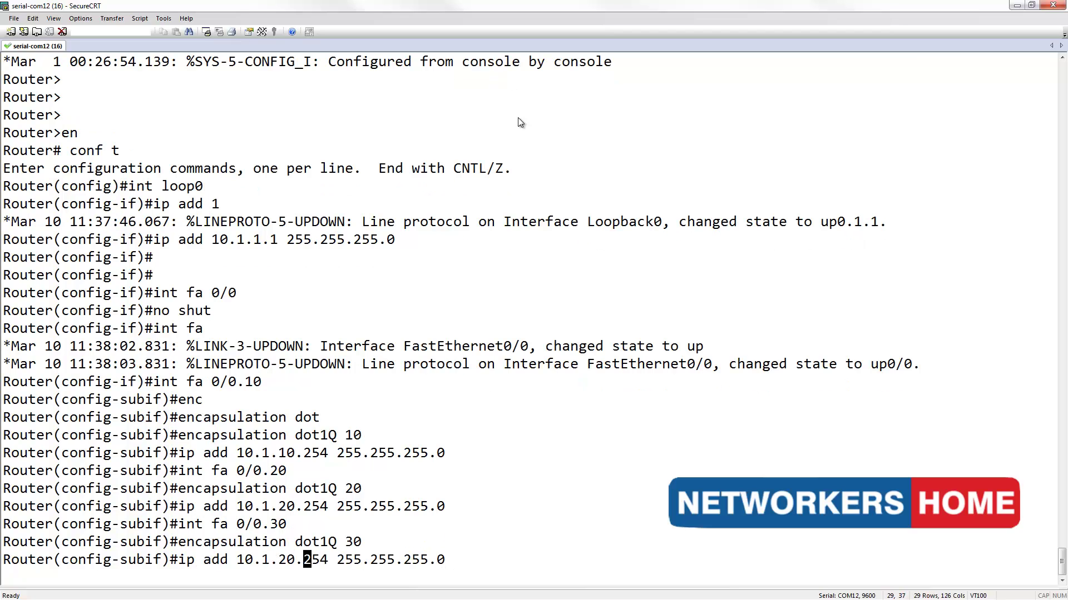
pyautogui.press('Left')
pyautogui.press('Left')
pyautogui.press('BackSpace')
pyautogui.write('3')
pyautogui.press('Return')
pyautogui.press('Return')
pyautogui.press('Return')
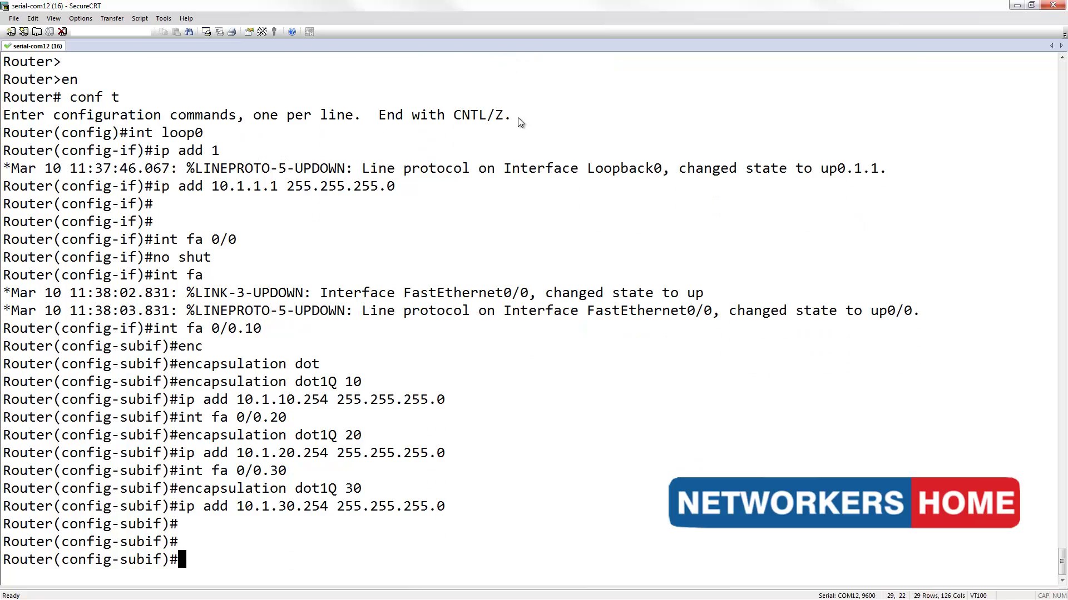
pyautogui.press('Return')
pyautogui.write('int f')
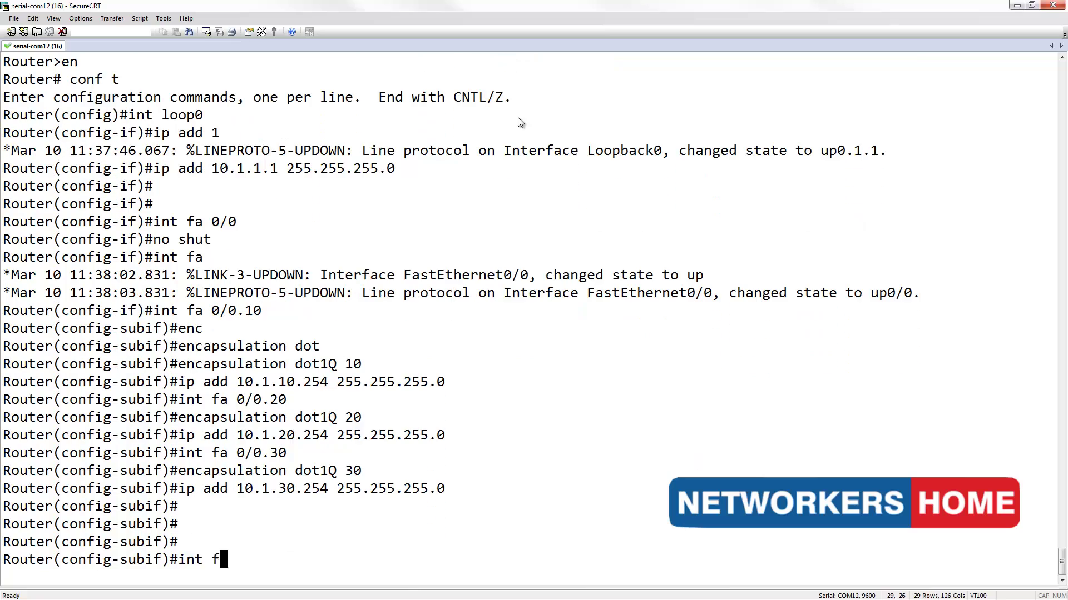
pyautogui.write('a 0/0')
# - Bring up FastEthernet0/0 with no shut and confirm subinterfaces .10, .20, .30 are up/up
pyautogui.press('Return')
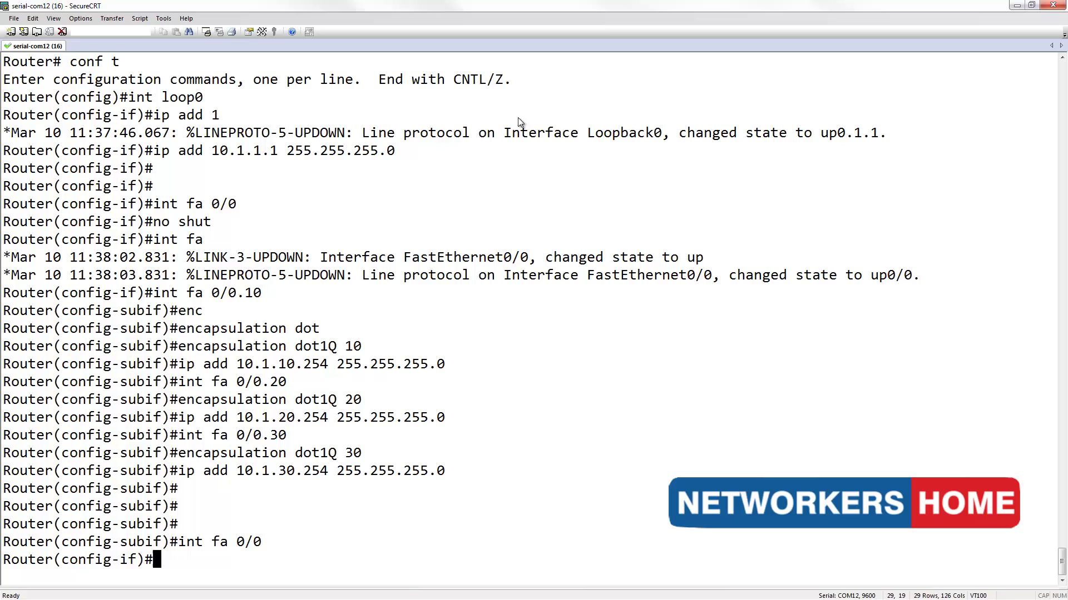
pyautogui.write('no shut')
pyautogui.press('Return')
pyautogui.press('Return')
pyautogui.press('Return')
pyautogui.press('Return')
pyautogui.press('Return')
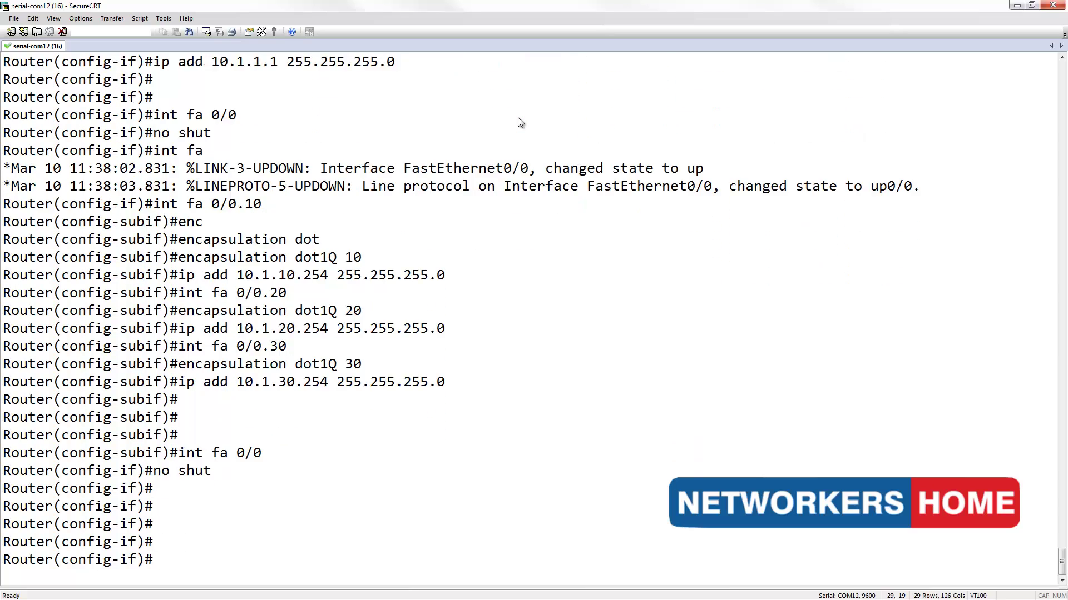
pyautogui.write('do show ip int brief')
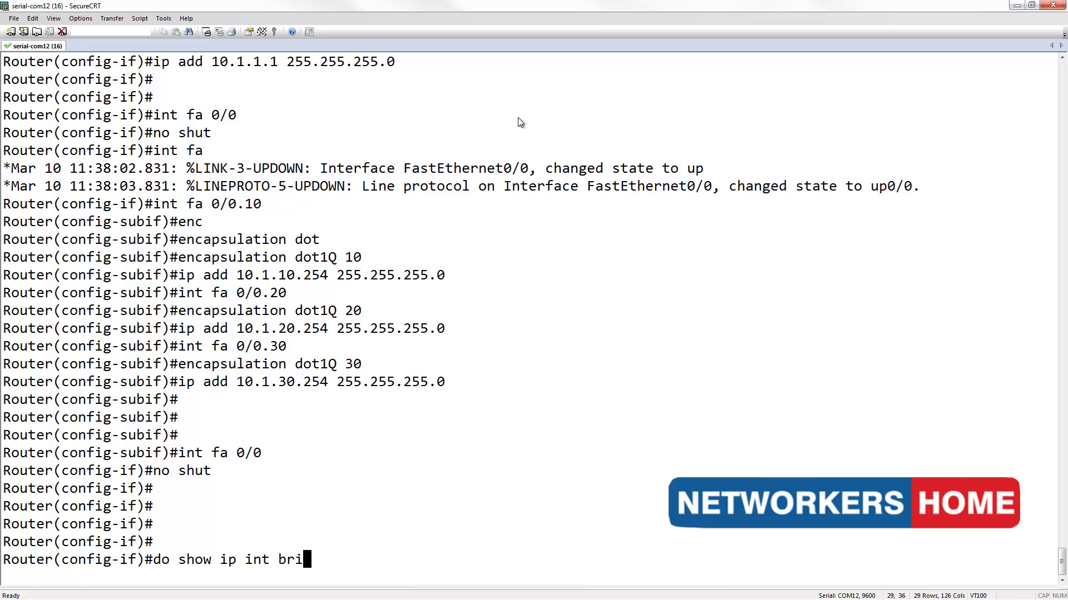
pyautogui.press('Return')
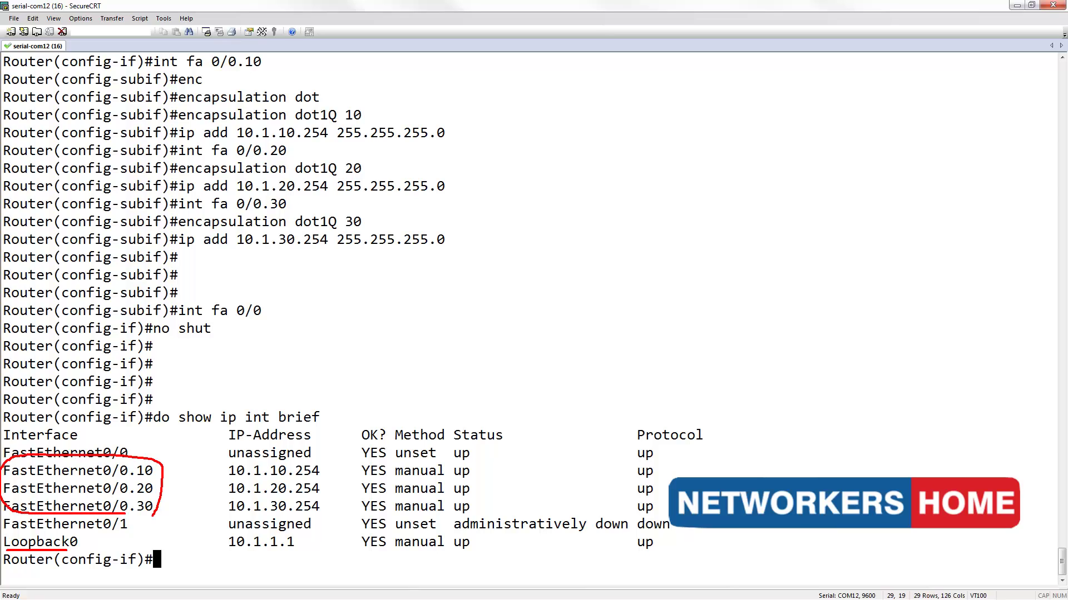
pyautogui.press('Escape')
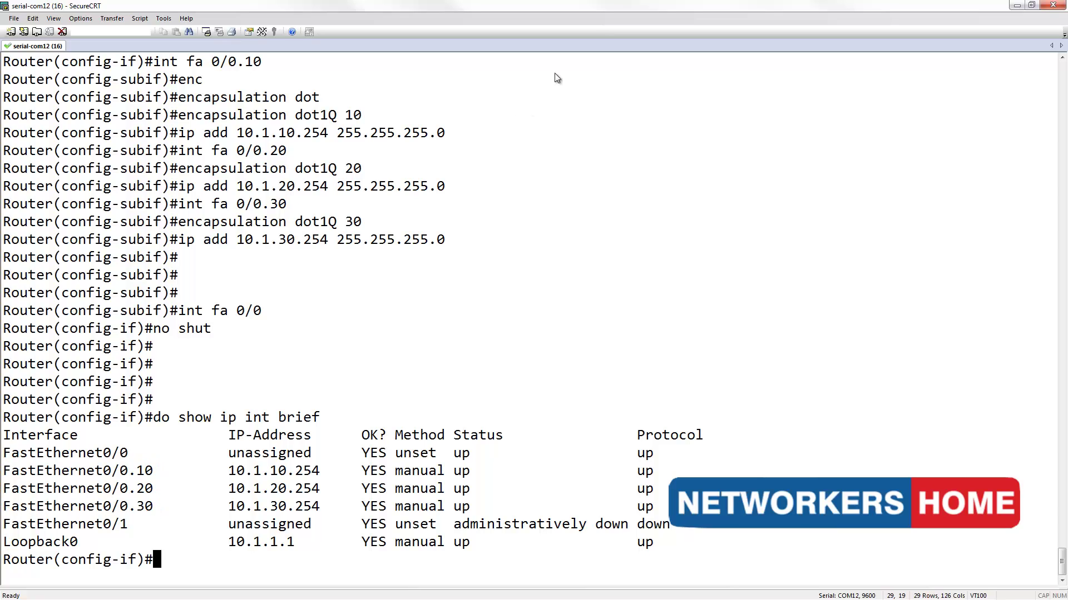
# - Set ip helper-address 10.1.30.1 on subinterface Fa0/0.20
pyautogui.press('Return')
pyautogui.press('Return')
pyautogui.press('Return')
pyautogui.press('Return')
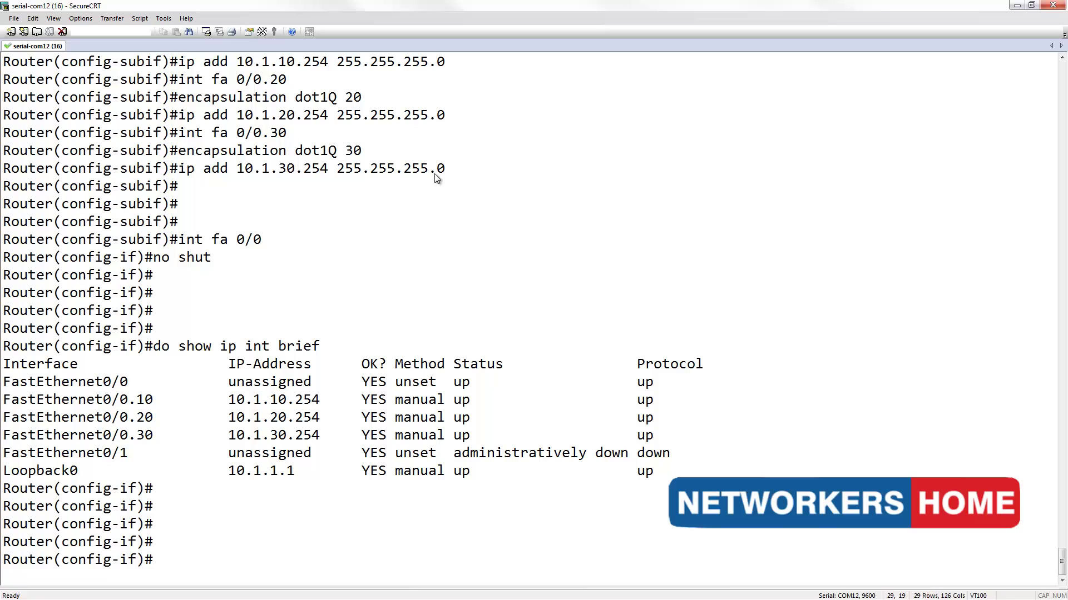
pyautogui.write('int fa 0/0.20')
pyautogui.press('Return')
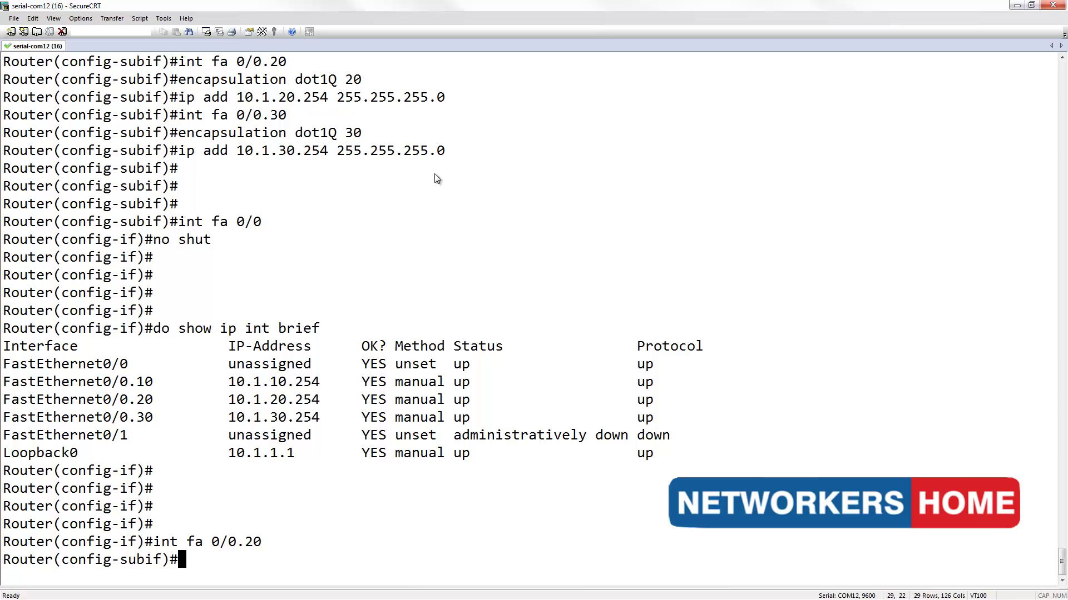
pyautogui.write('ip help')
pyautogui.press('Tab')
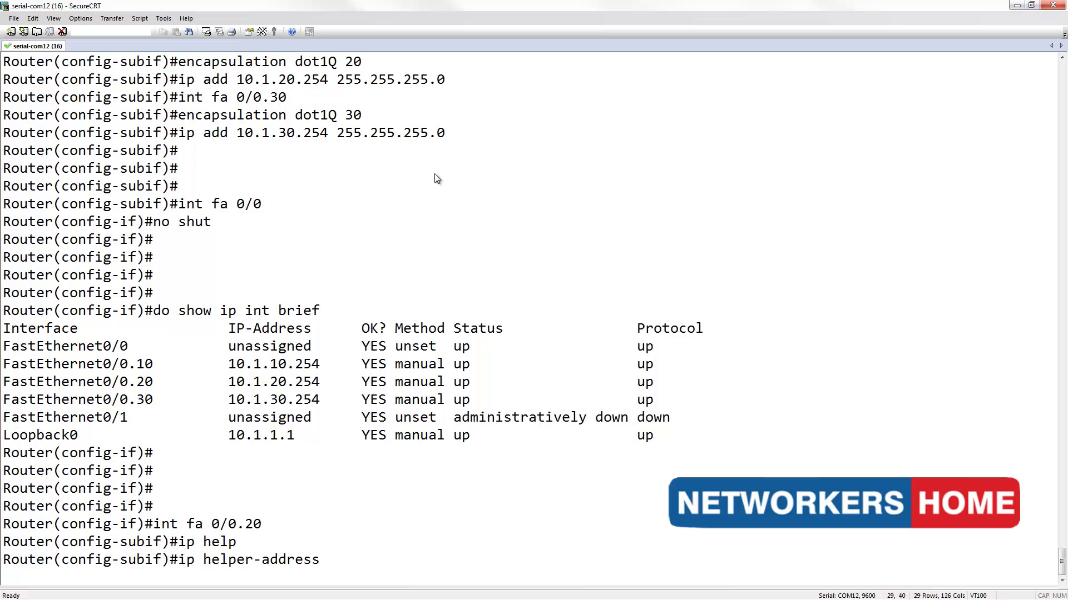
pyautogui.write('10.1.30.1')
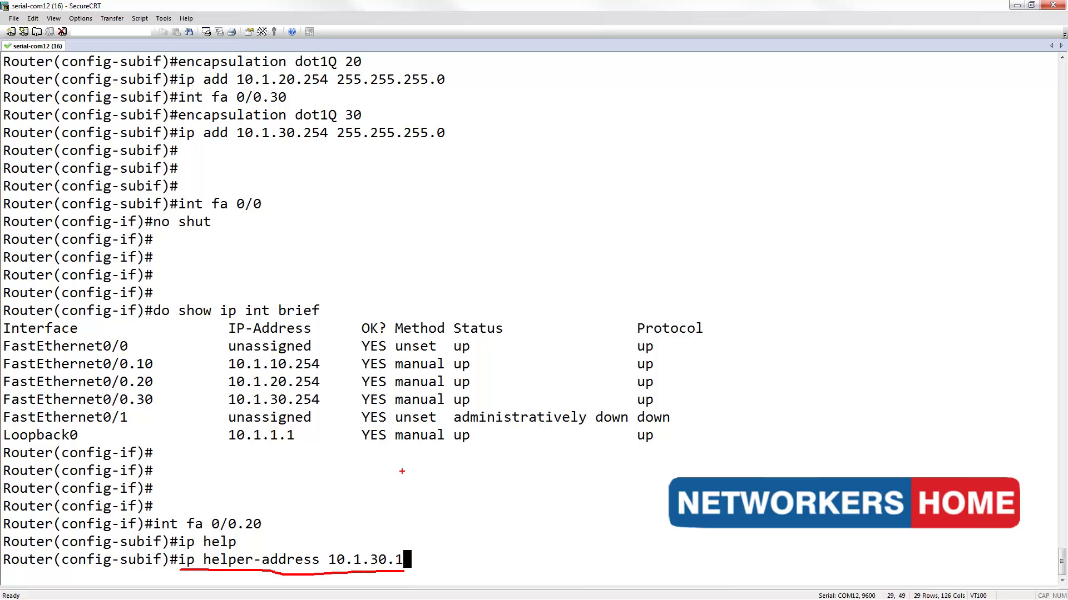
pyautogui.press('Escape')
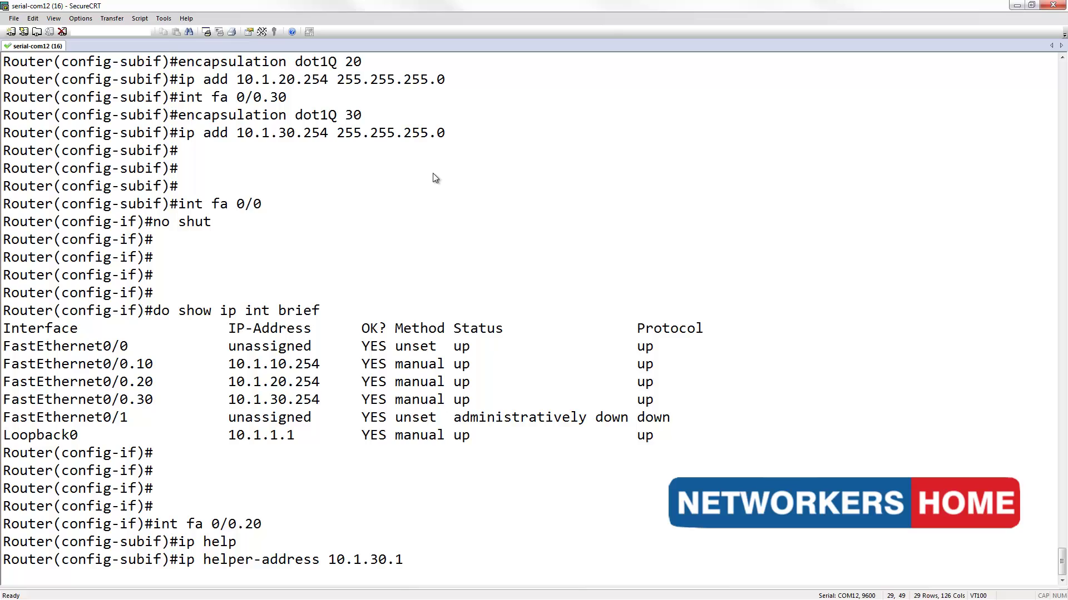
pyautogui.press('Return')
pyautogui.press('Return')
pyautogui.press('Return')
pyautogui.press('Return')
pyautogui.press('Return')
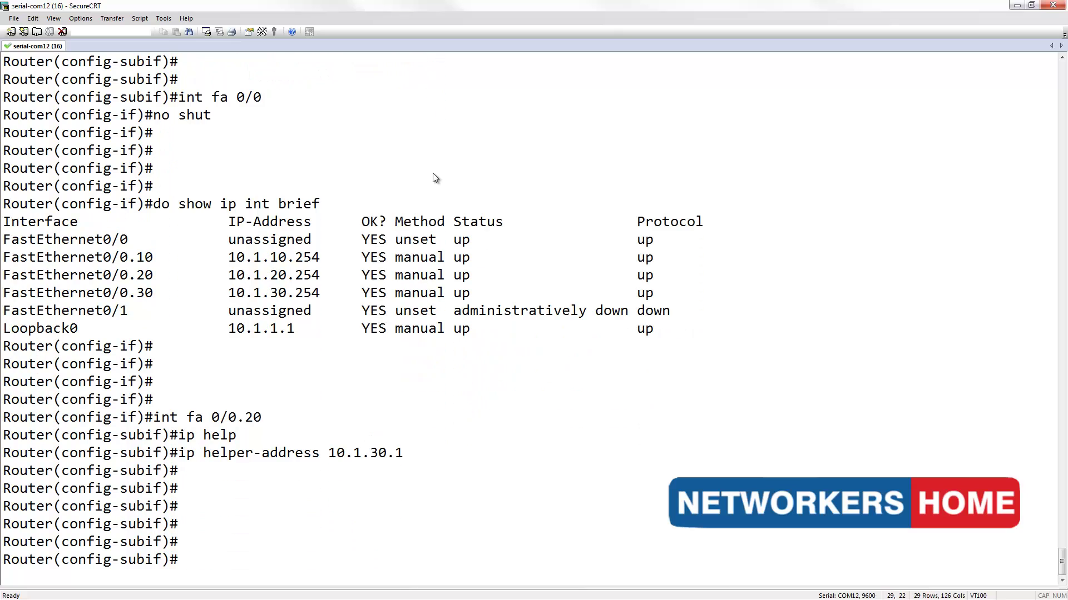
# - Exit the subinterface and display the routing table with do show ip route
pyautogui.write('exit')
pyautogui.press('Return')
pyautogui.press('Return')
pyautogui.press('Return')
pyautogui.press('Return')
pyautogui.press('Return')
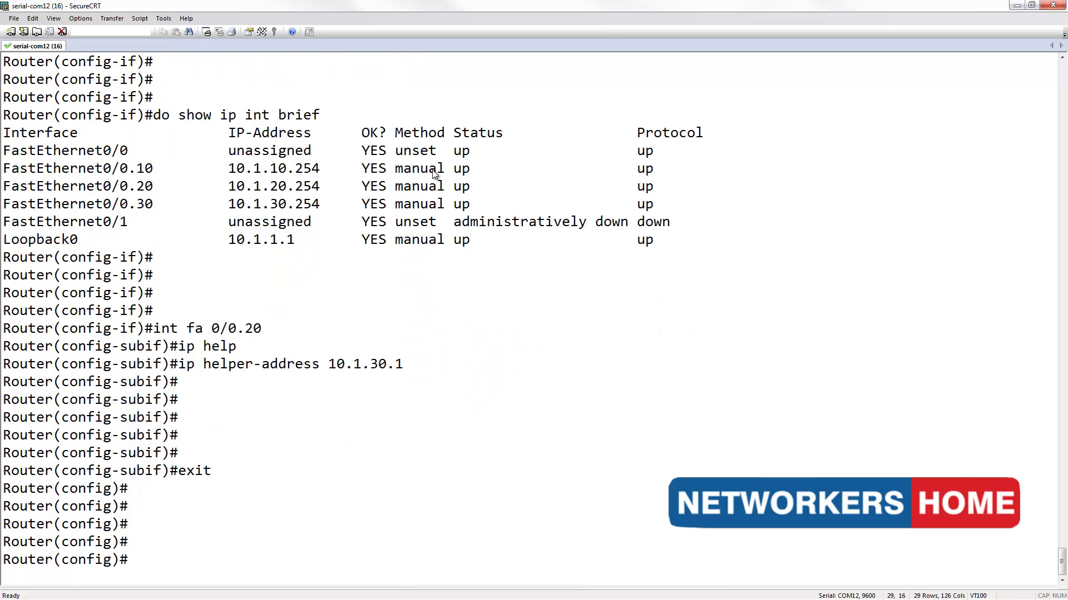
pyautogui.write('do show ip route')
pyautogui.press('Return')
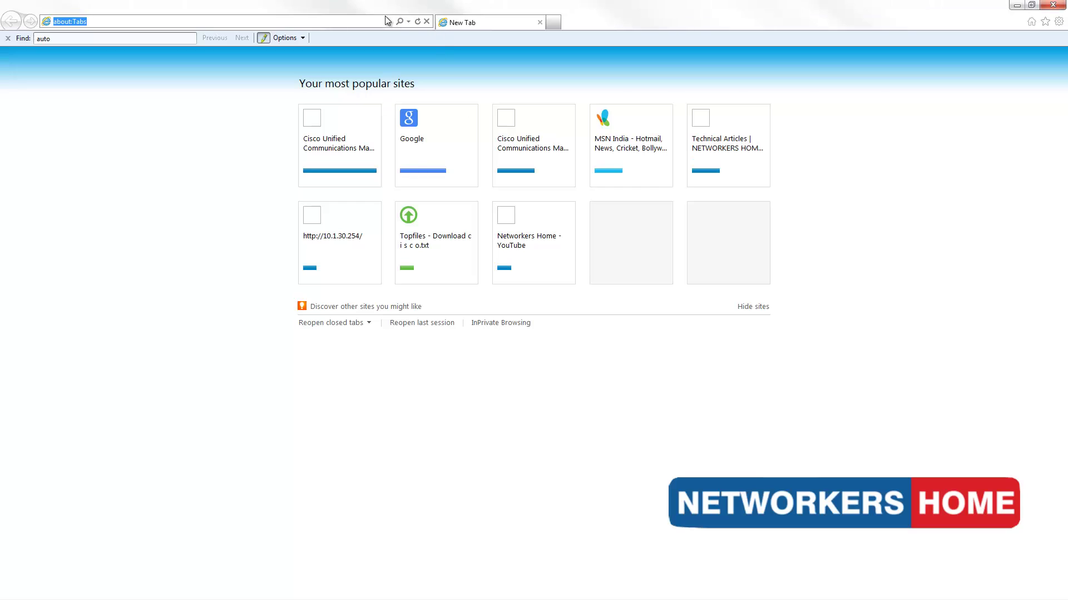
pyautogui.write('10.')
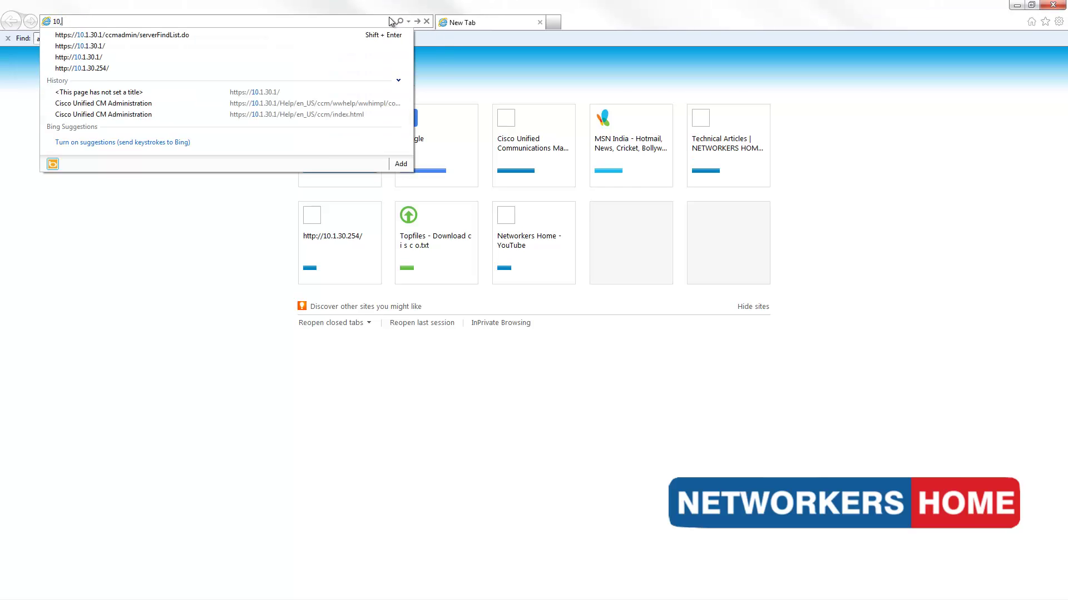
pyautogui.press('BackSpace')
pyautogui.write('.1.30')
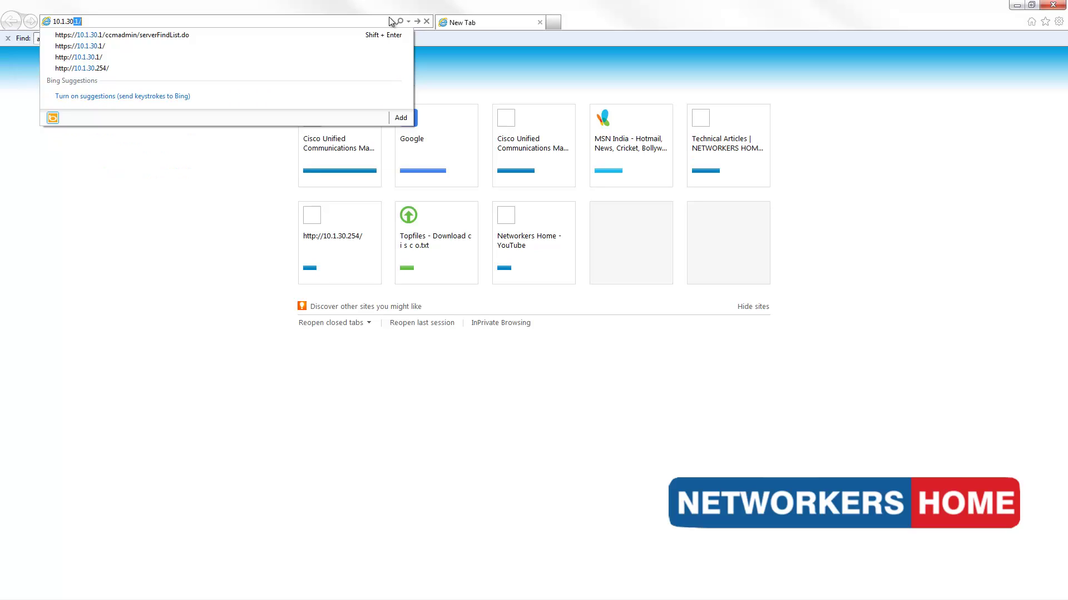
pyautogui.write('.1')
pyautogui.press('Return')
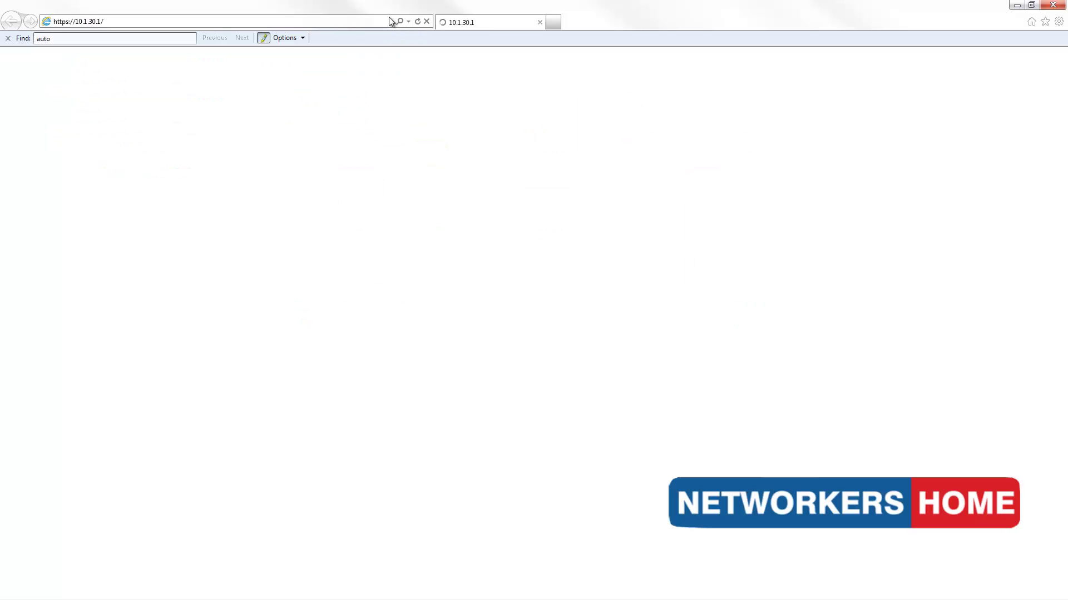
pyautogui.click(168, 26)
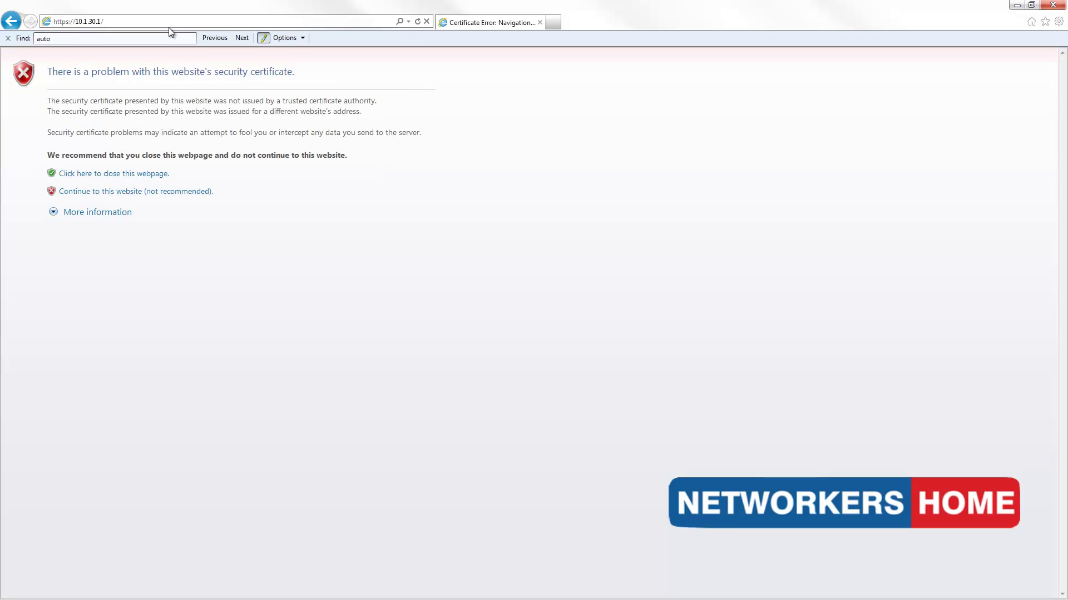
pyautogui.click(150, 192)
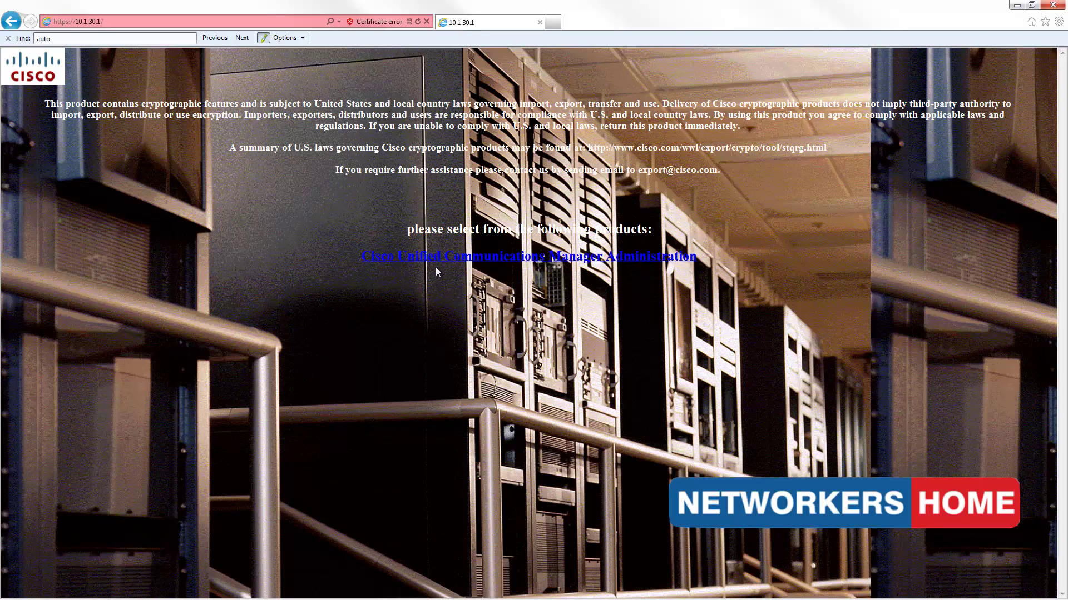
# - Sign in to Cisco Unified CM Administration with the administrator account and its password
pyautogui.click(484, 257)
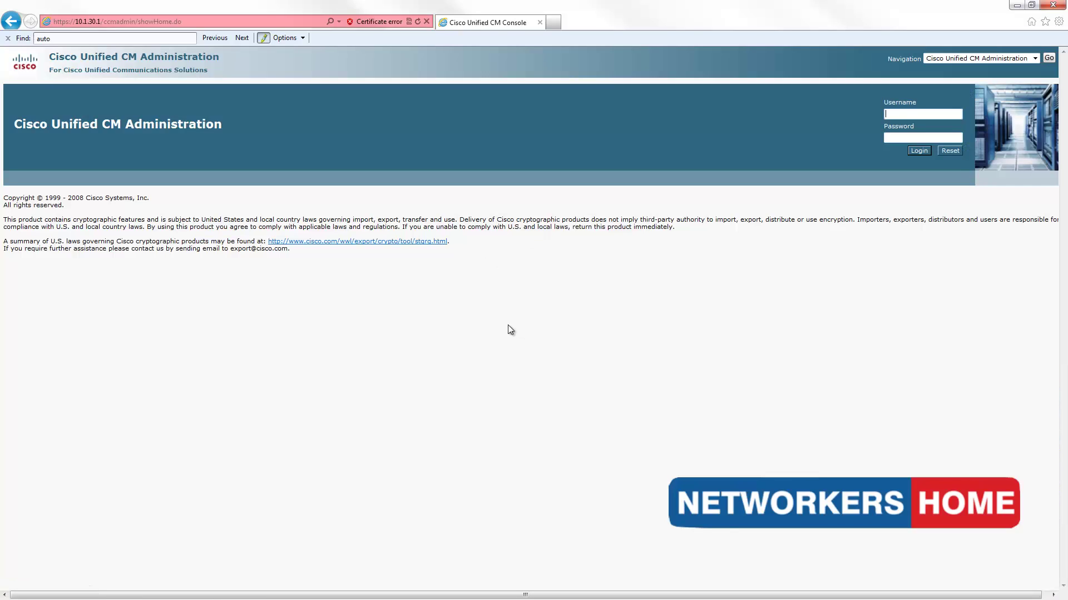
pyautogui.press('Tab')
pyautogui.press('Return')
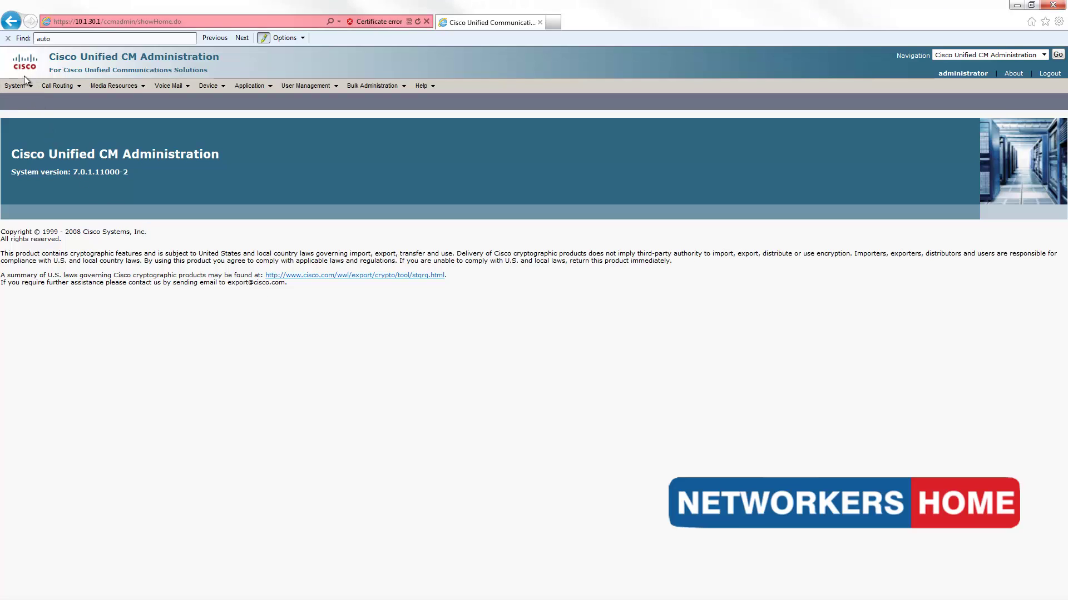
# - Add and save a DHCP server with host server 10.1.30.1
pyautogui.click(17, 86)
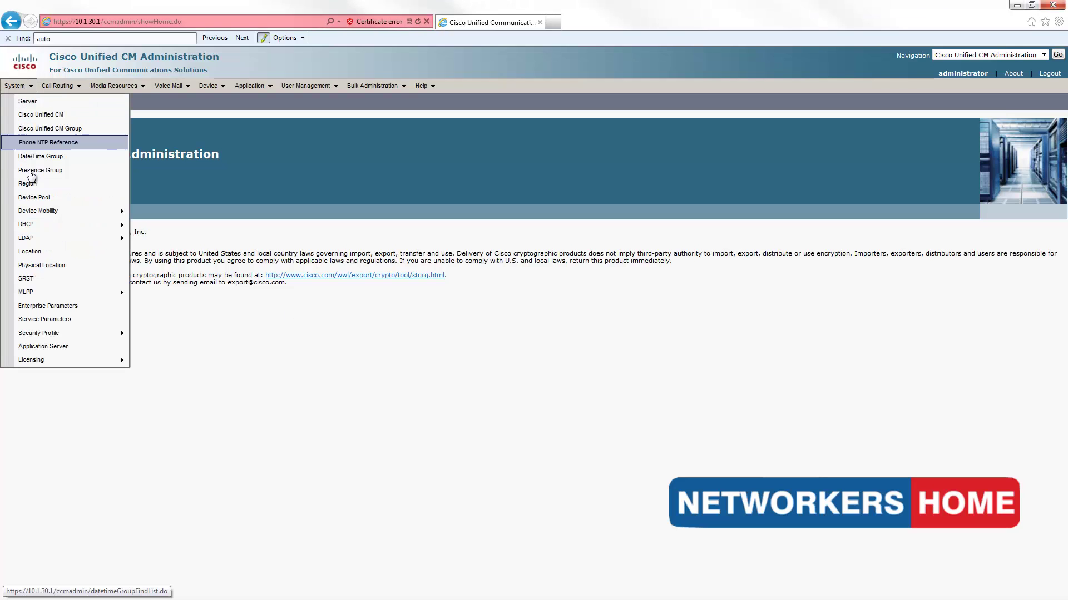
pyautogui.moveTo(111, 224)
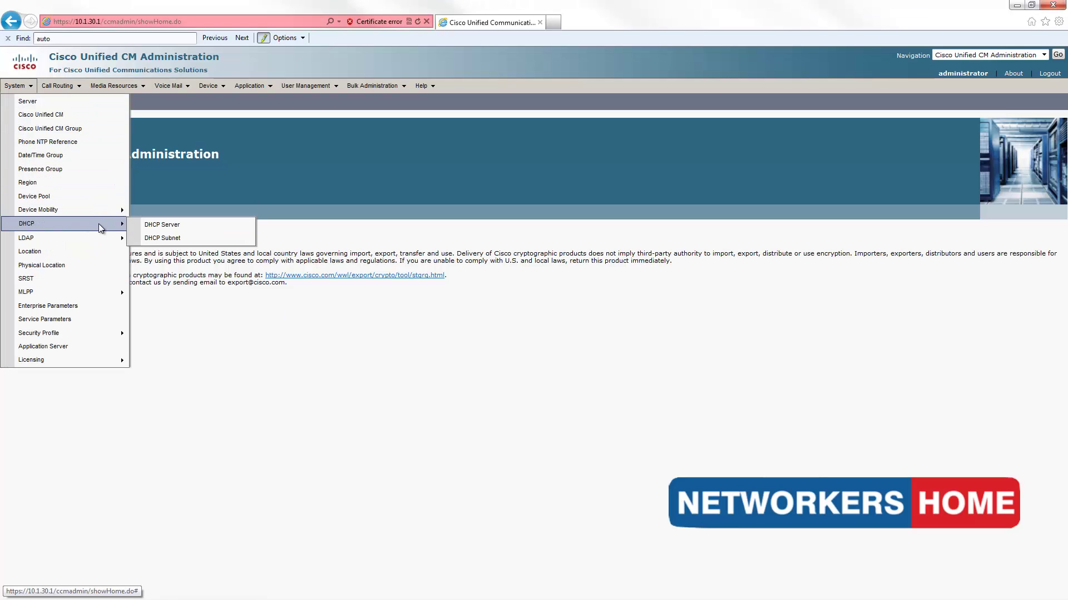
pyautogui.click(163, 226)
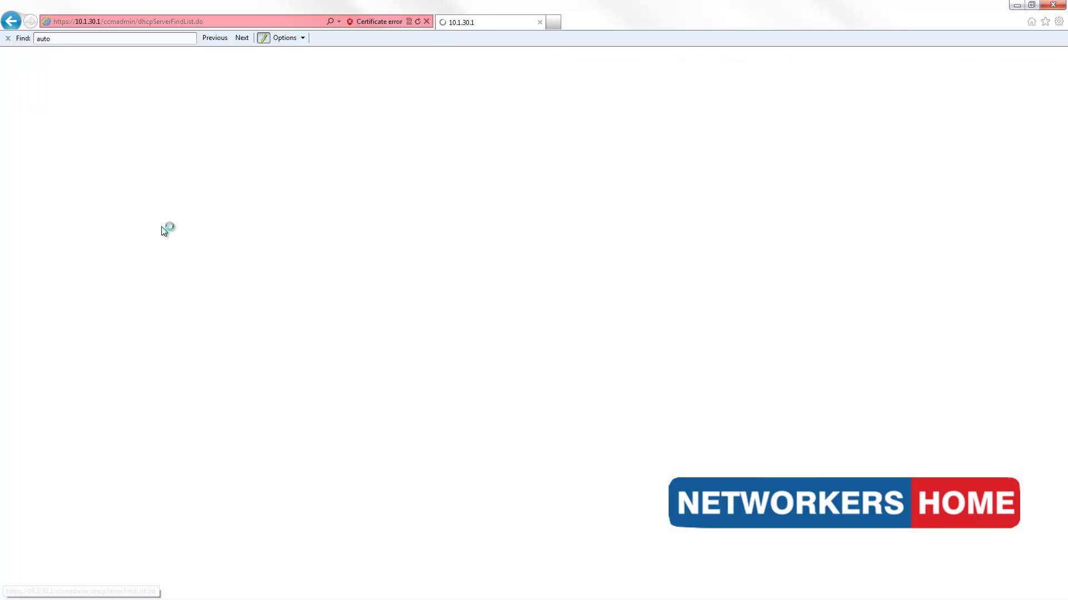
pyautogui.click(198, 203)
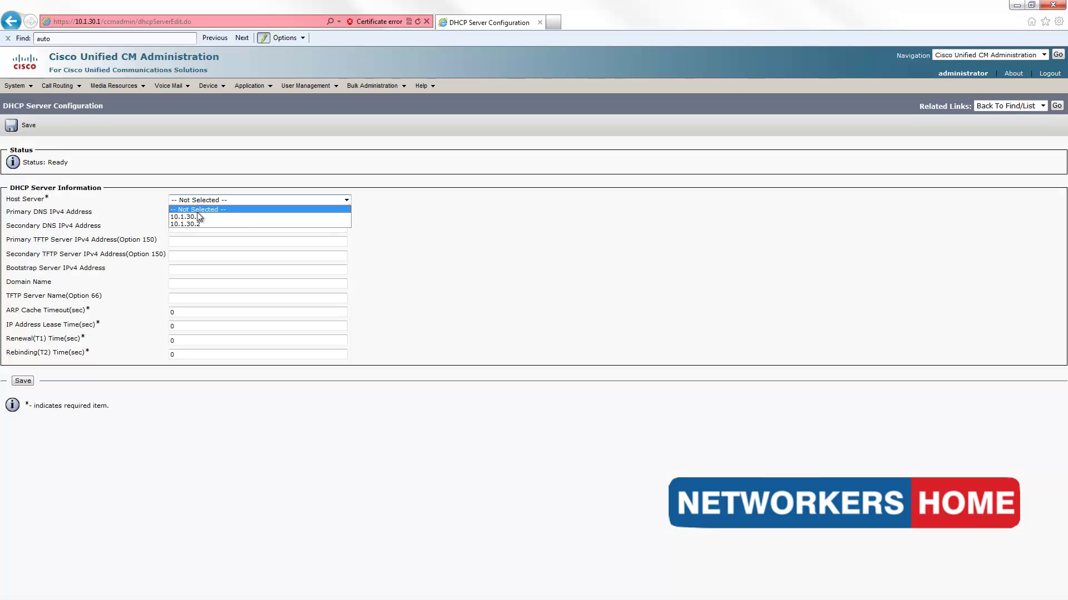
pyautogui.click(198, 217)
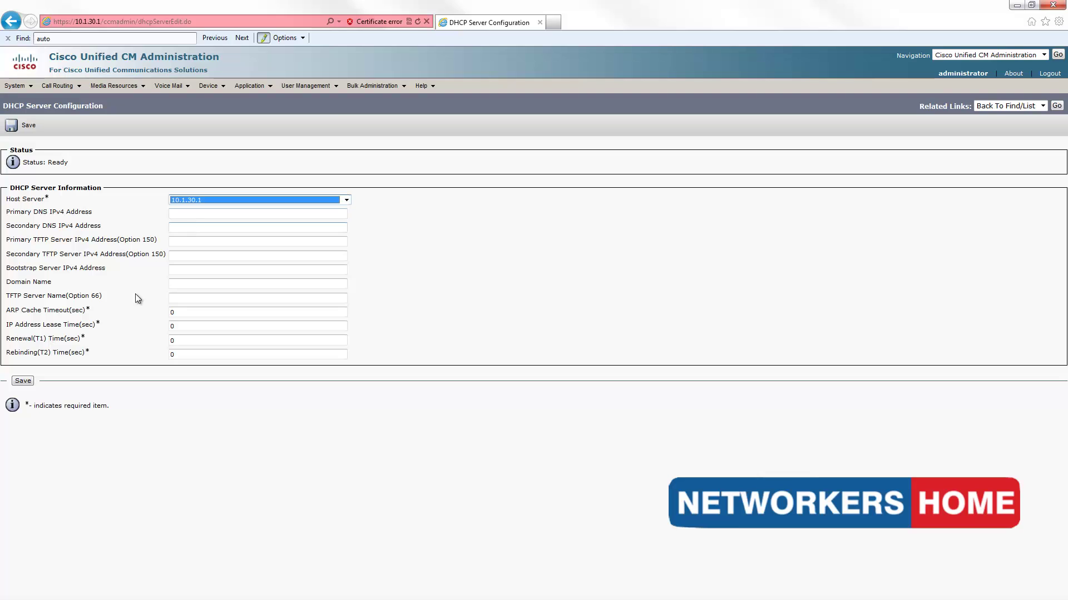
pyautogui.click(23, 381)
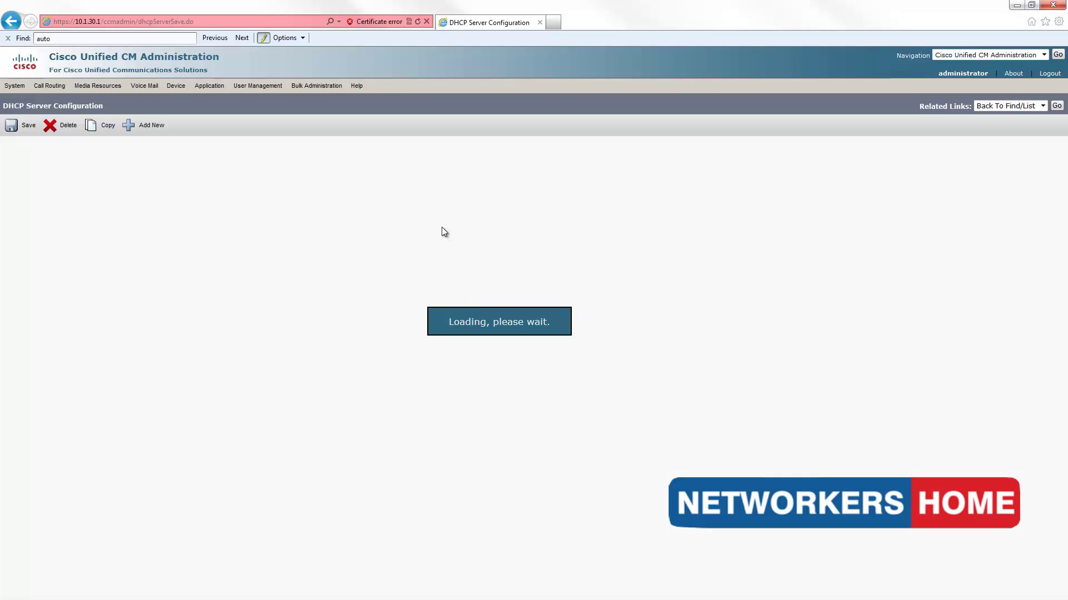
pyautogui.moveTo(91, 162); pyautogui.dragTo(19, 131)
pyautogui.click(17, 87)
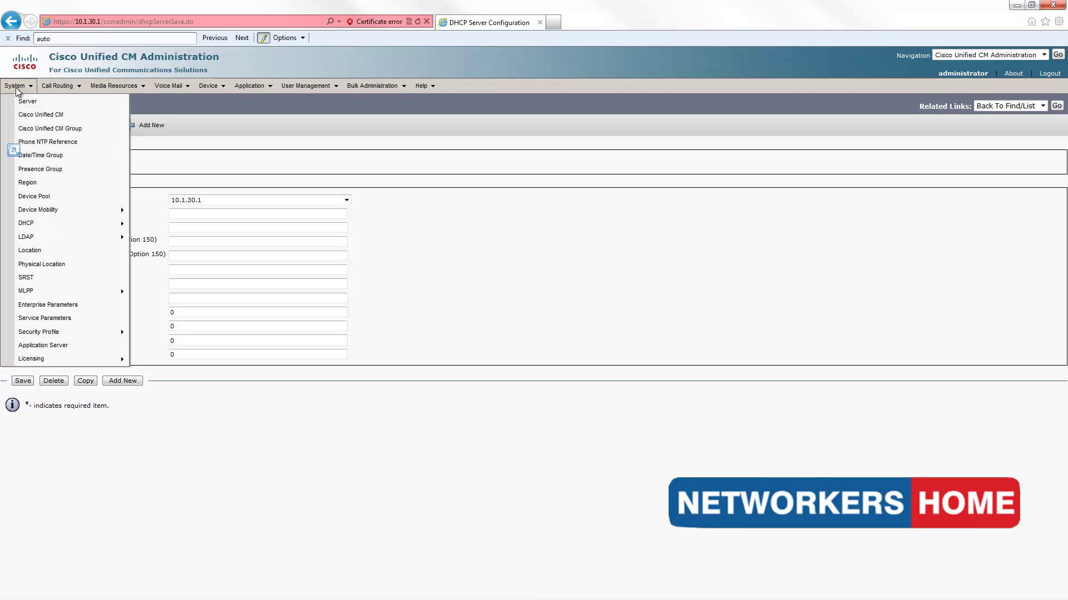
# - Start a new DHCP subnet owned by DHCP server 10.1.30.1
pyautogui.moveTo(72, 224)
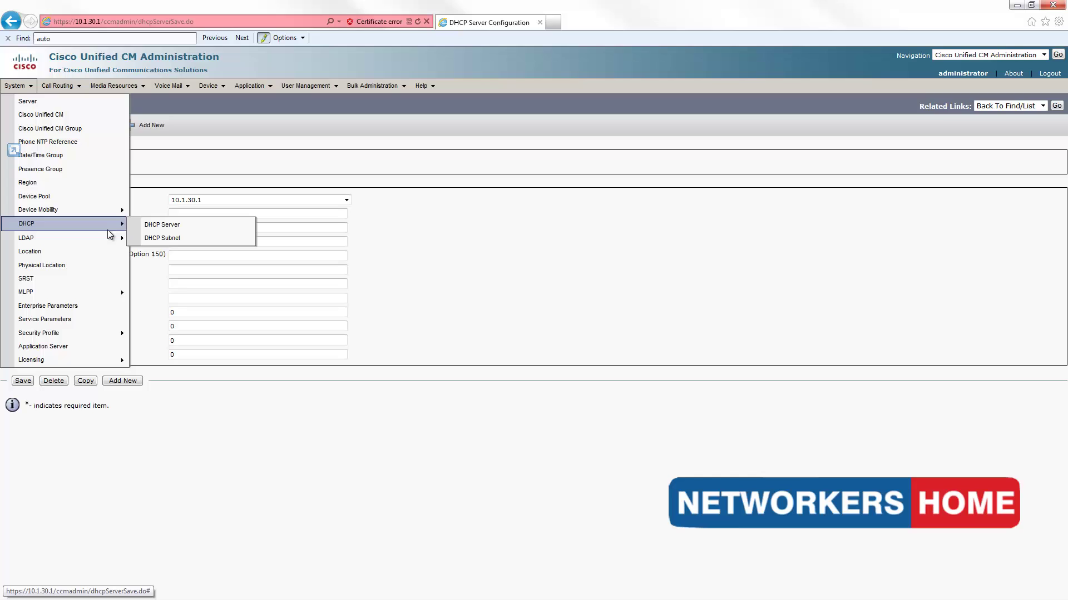
pyautogui.click(185, 242)
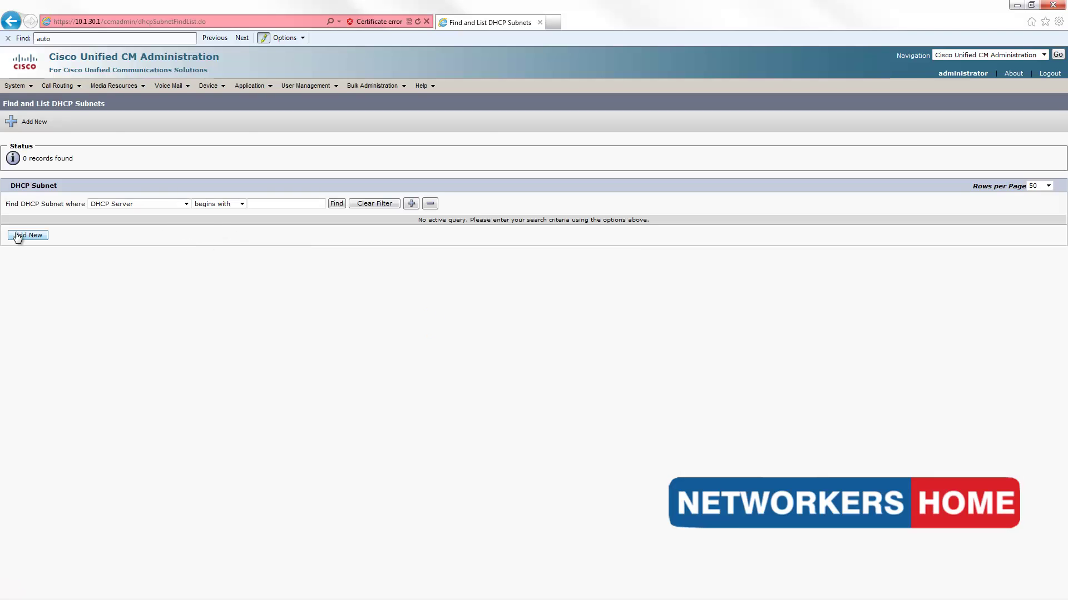
pyautogui.click(25, 235)
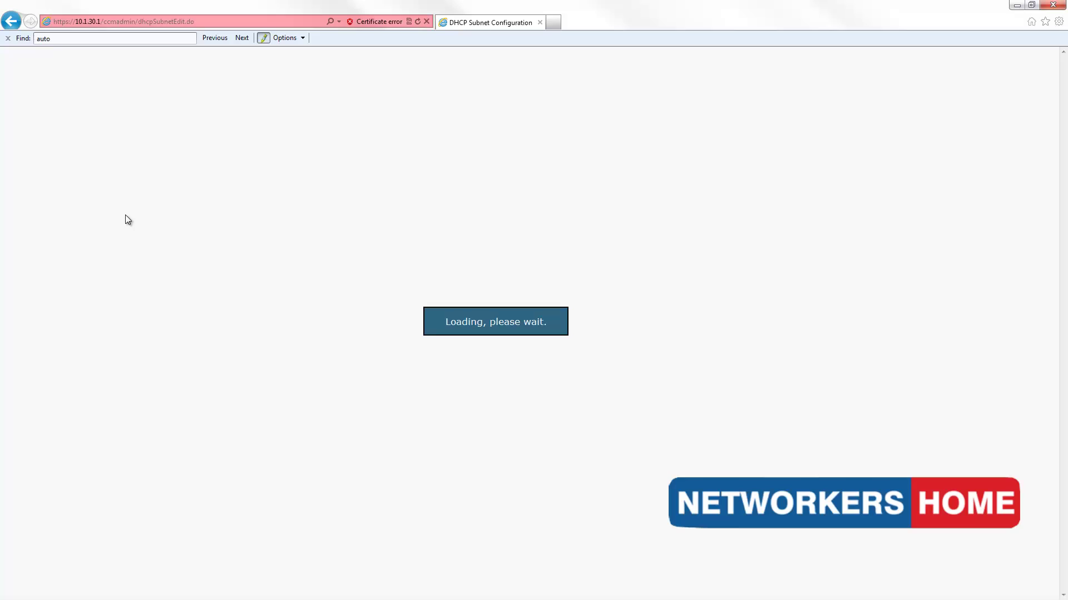
pyautogui.click(193, 200)
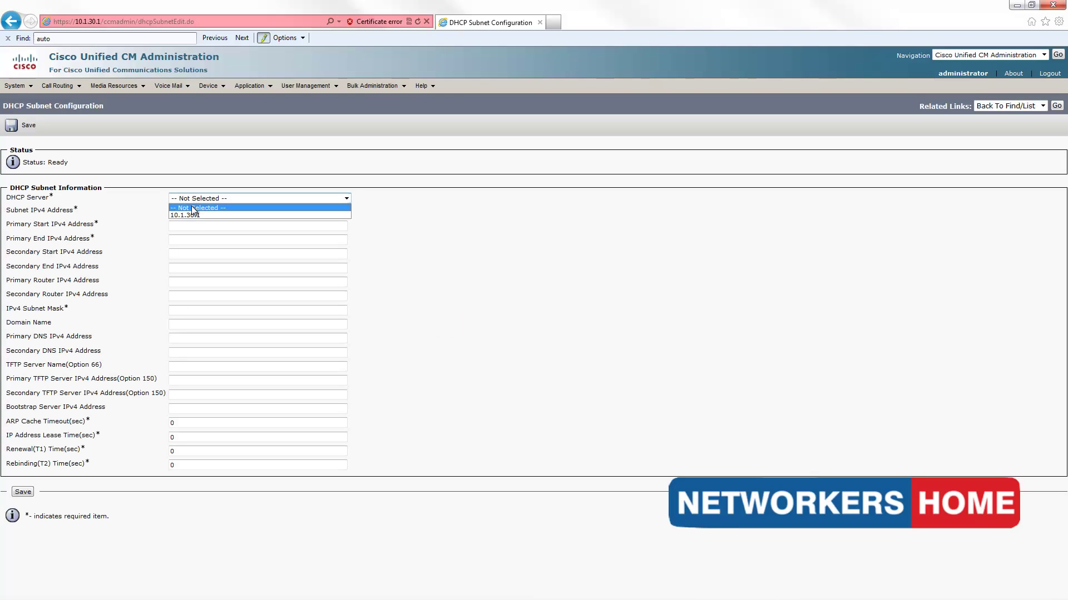
pyautogui.click(190, 215)
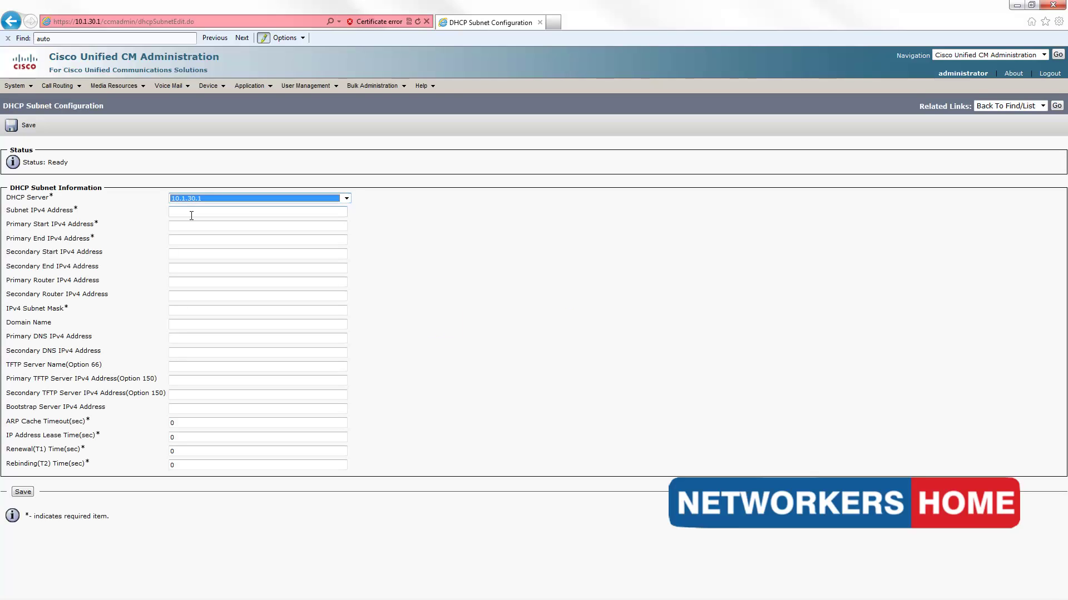
pyautogui.click(191, 215)
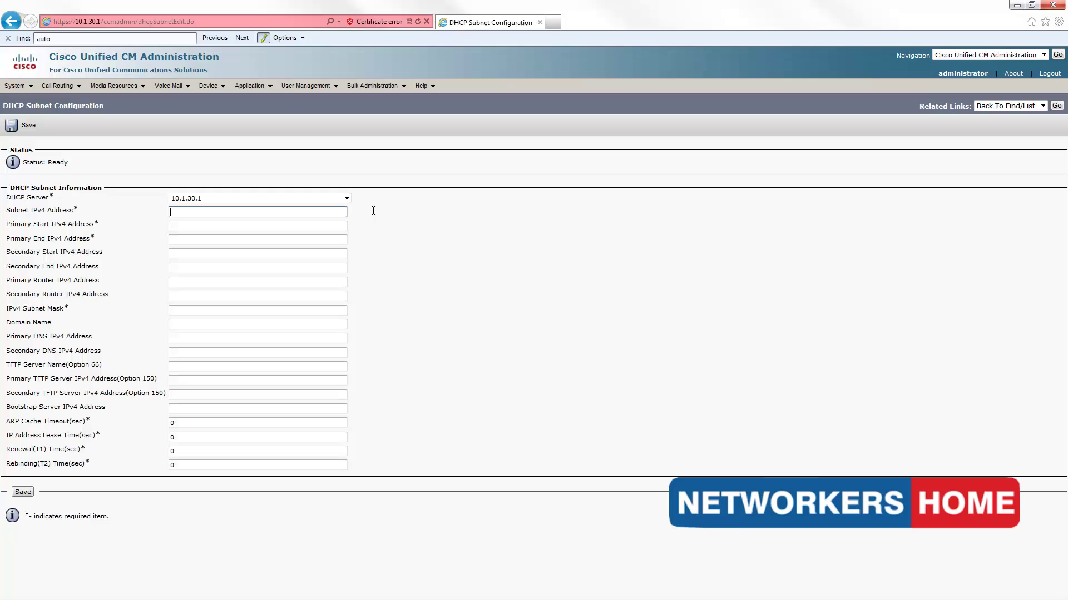
# - Enter subnet 10.1.20.0, range 10.1.20.10–10.1.20.20 and router 10.1.20.254
pyautogui.write('10.1.20.0')
pyautogui.press('Tab')
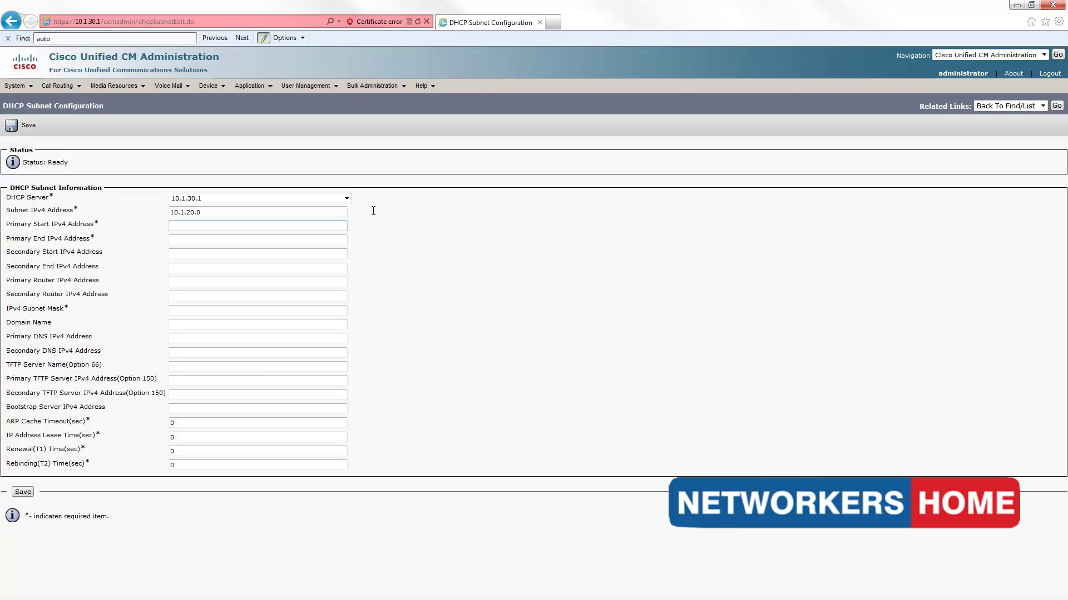
pyautogui.write('1.20.10')
pyautogui.press('Tab')
pyautogui.write('10.1.')
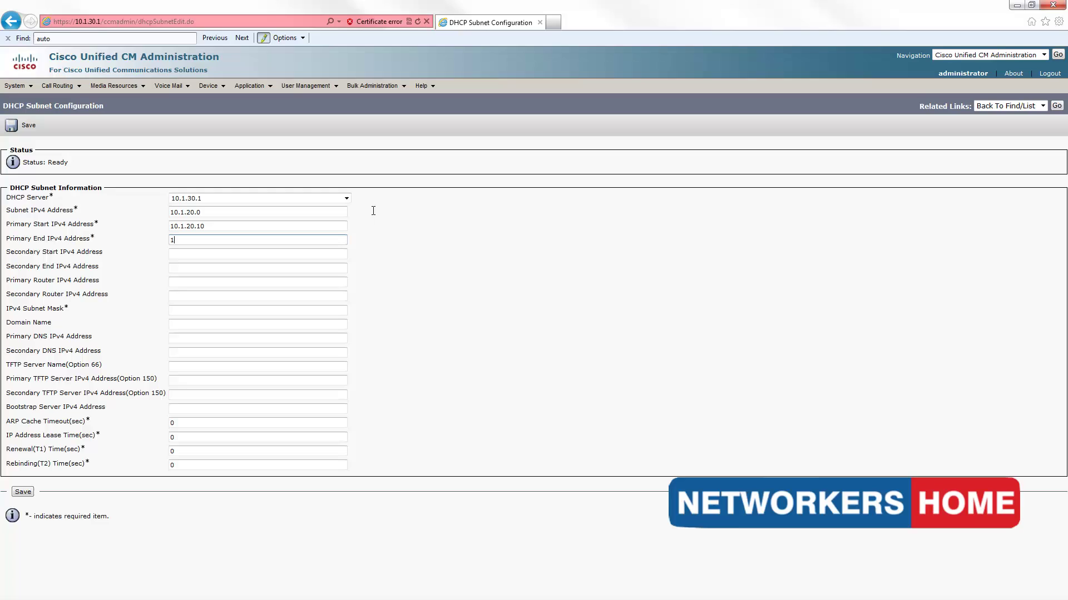
pyautogui.write('20.20')
pyautogui.press('Tab')
pyautogui.press('Tab')
pyautogui.press('Tab')
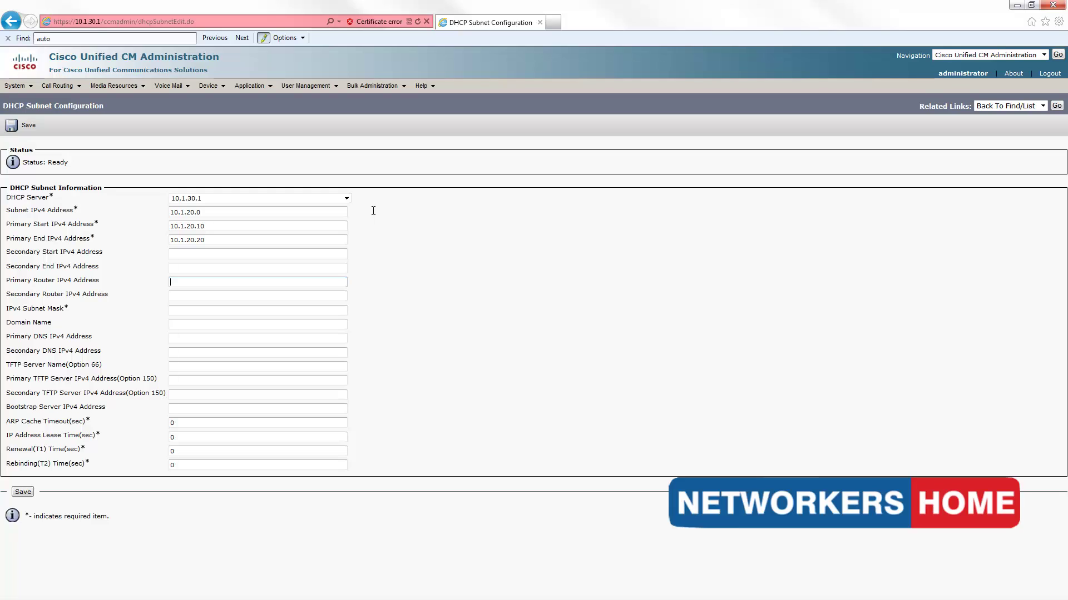
pyautogui.write('10.1.20.254')
pyautogui.press('Tab')
pyautogui.press('Tab')
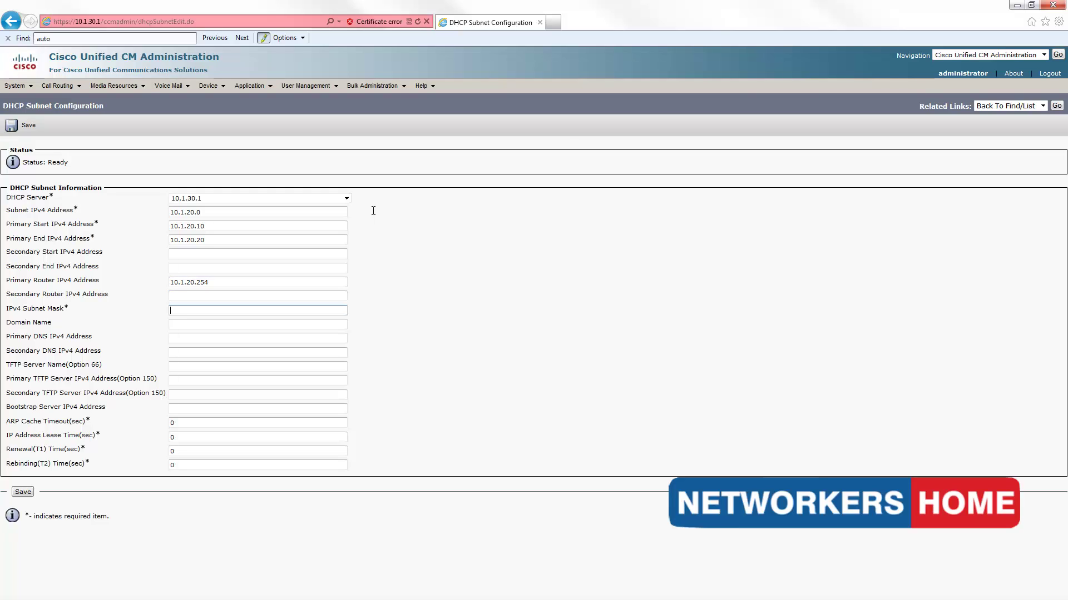
# - Fill in mask 255.255.255.0 and TFTP server 10.1.30.1, then save the subnet
pyautogui.write('255.255.255')
pyautogui.press('Tab')
pyautogui.press('Tab')
pyautogui.press('Tab')
pyautogui.press('Tab')
pyautogui.press('Tab')
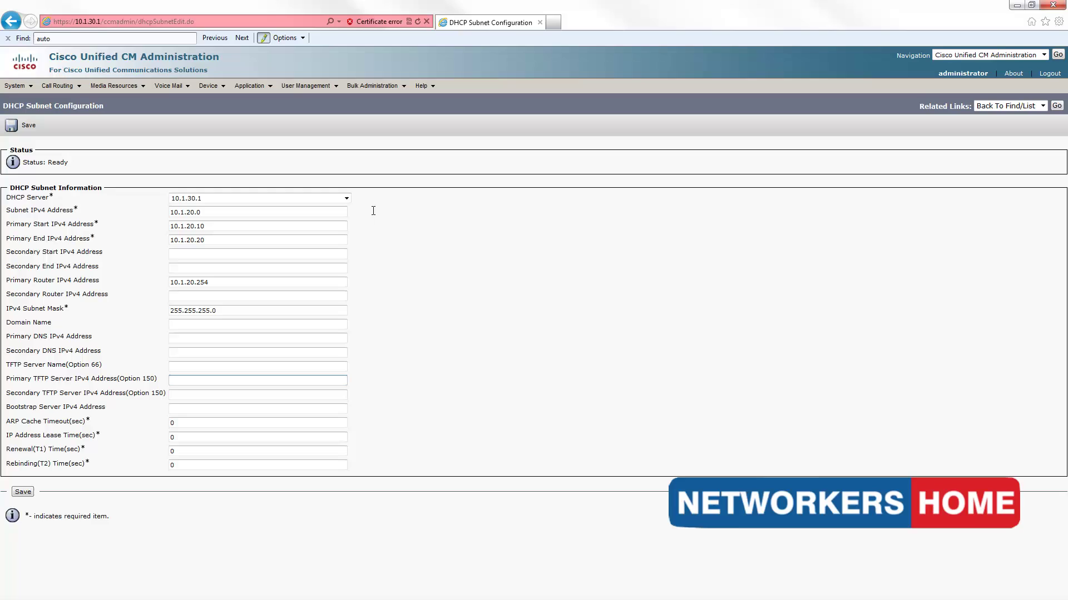
pyautogui.write('10.1.30.1')
pyautogui.press('Tab')
pyautogui.press('Tab')
pyautogui.press('Tab')
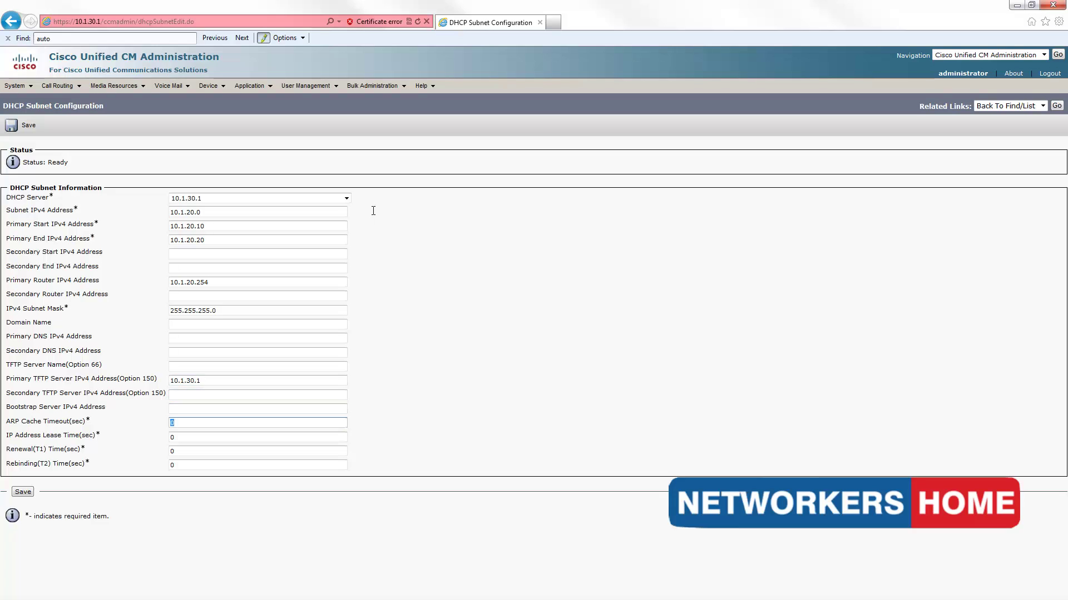
pyautogui.press('Tab')
pyautogui.press('Tab')
pyautogui.press('Tab')
pyautogui.press('Tab')
pyautogui.press('Return')
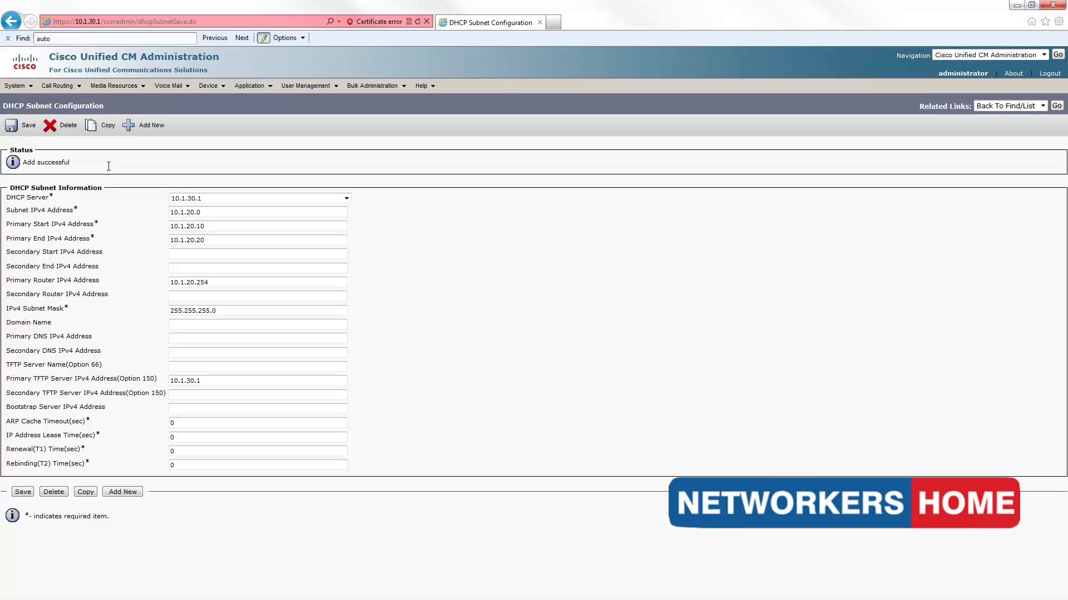
pyautogui.moveTo(95, 164); pyautogui.dragTo(12, 150)
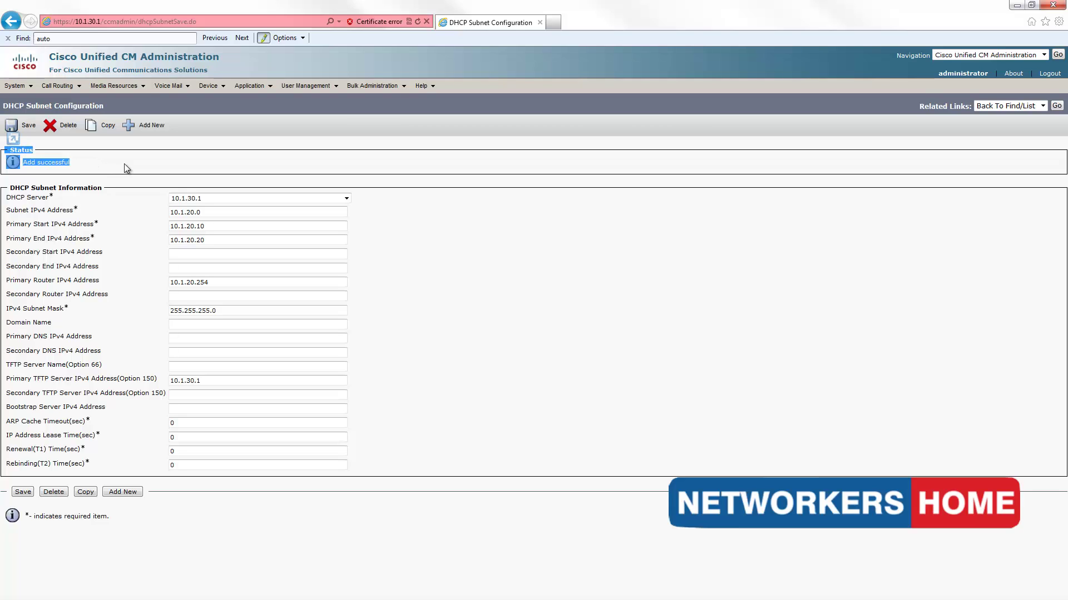
# - Find the Unified CM servers and open the 10.1.30.1 server's configuration page
pyautogui.click(266, 166)
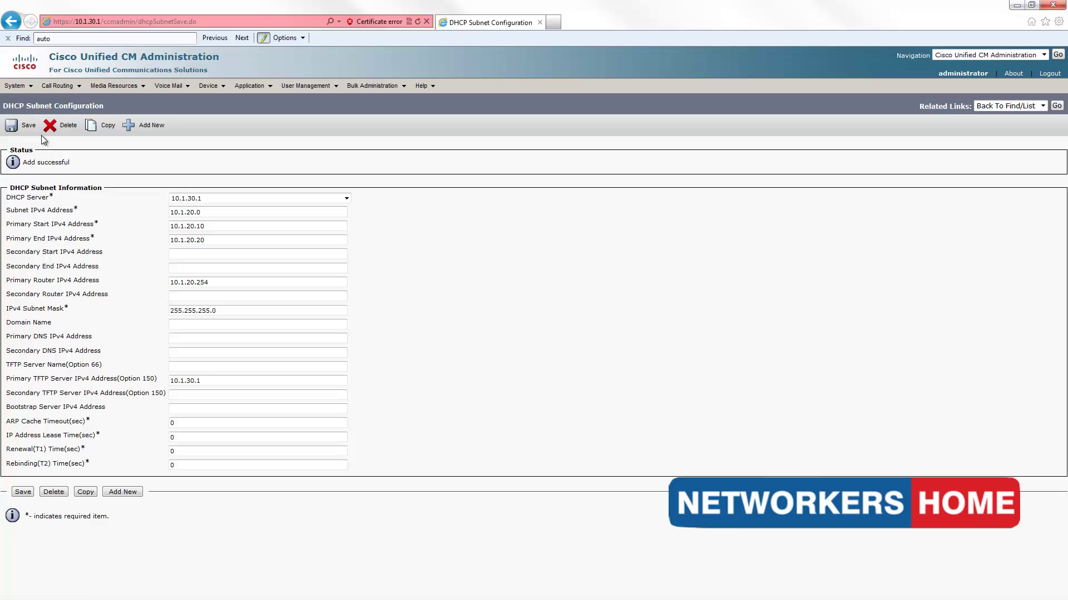
pyautogui.moveTo(17, 89)
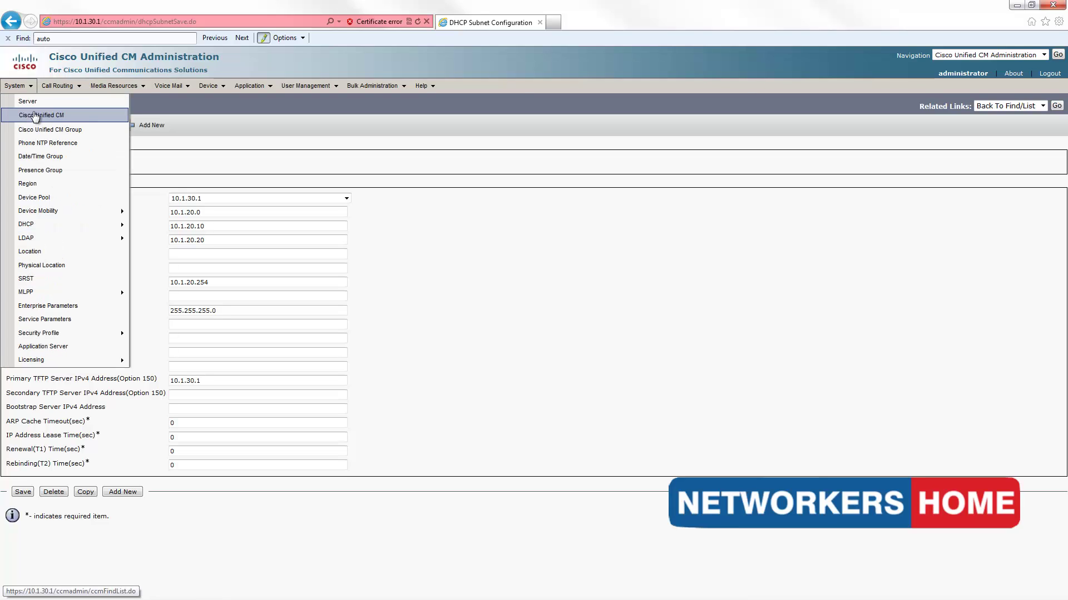
pyautogui.click(35, 115)
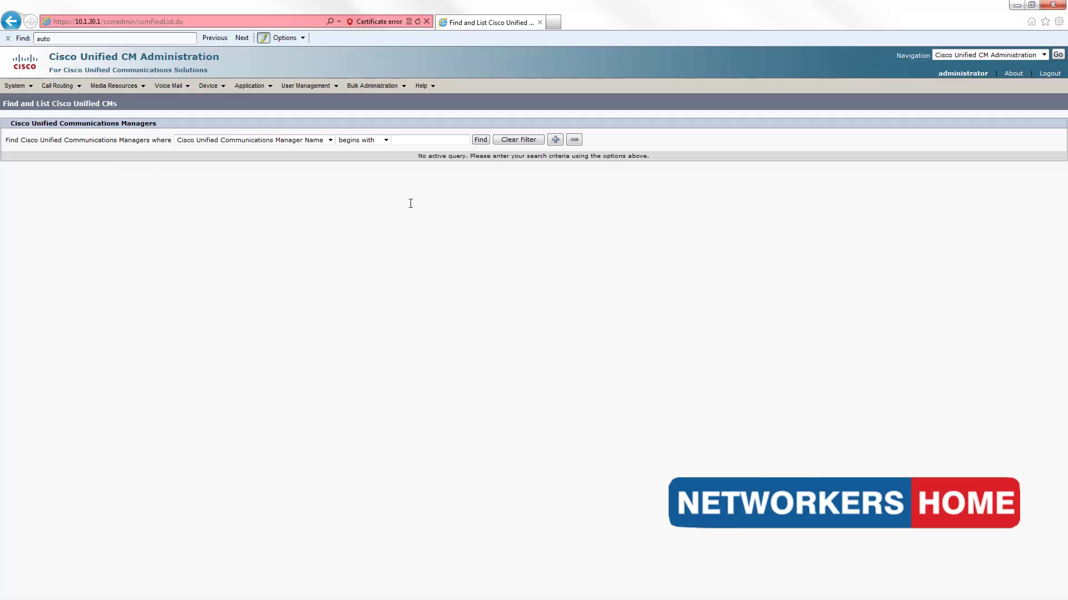
pyautogui.click(476, 140)
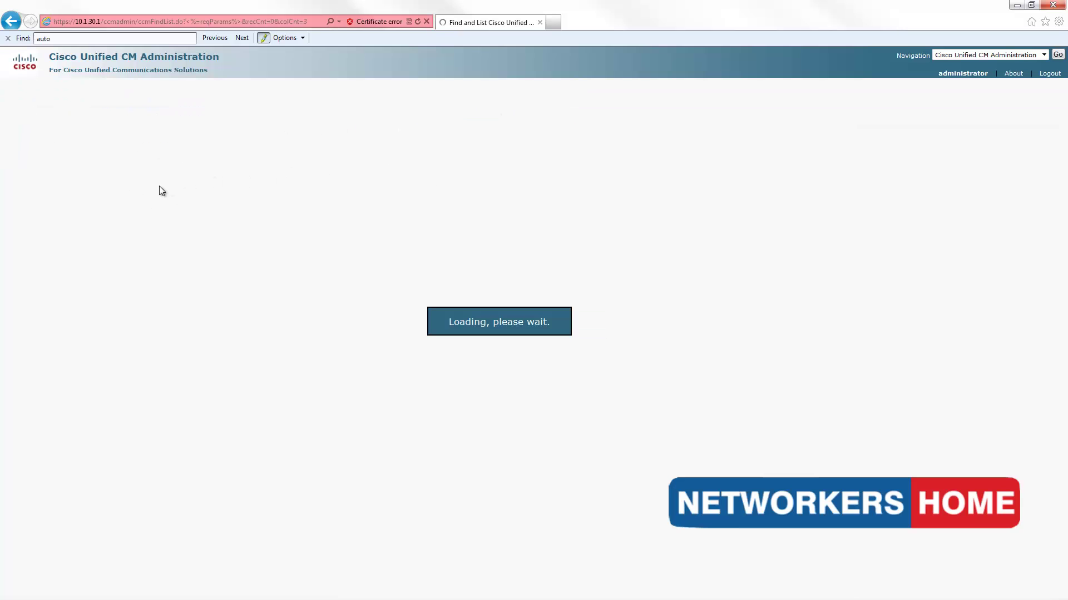
pyautogui.click(26, 212)
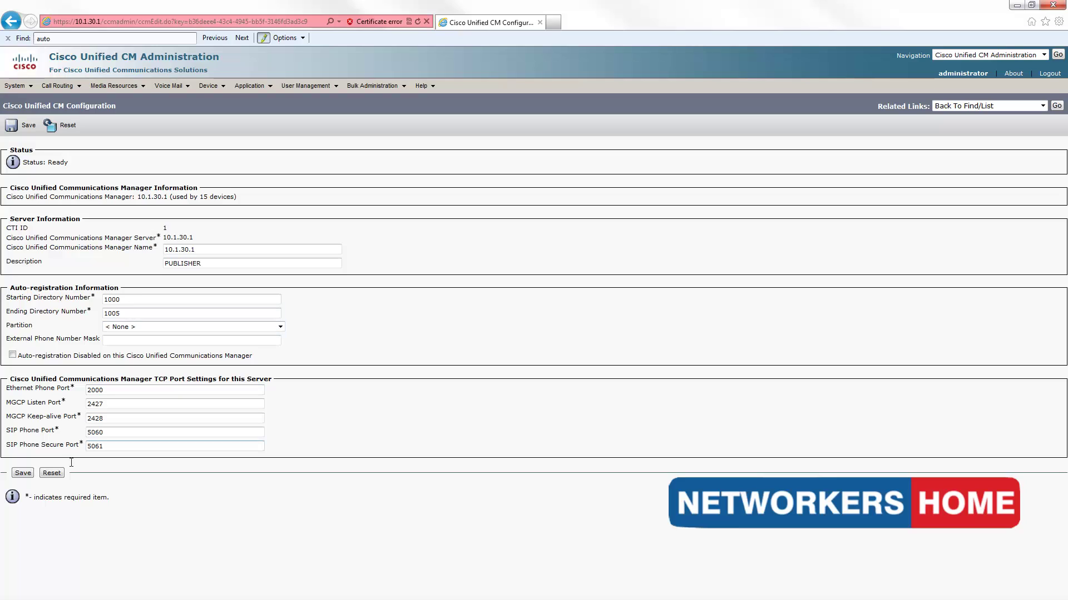
# - Save the server settings, reset all 15 devices, and bring up the extension 1000 phone
pyautogui.click(23, 473)
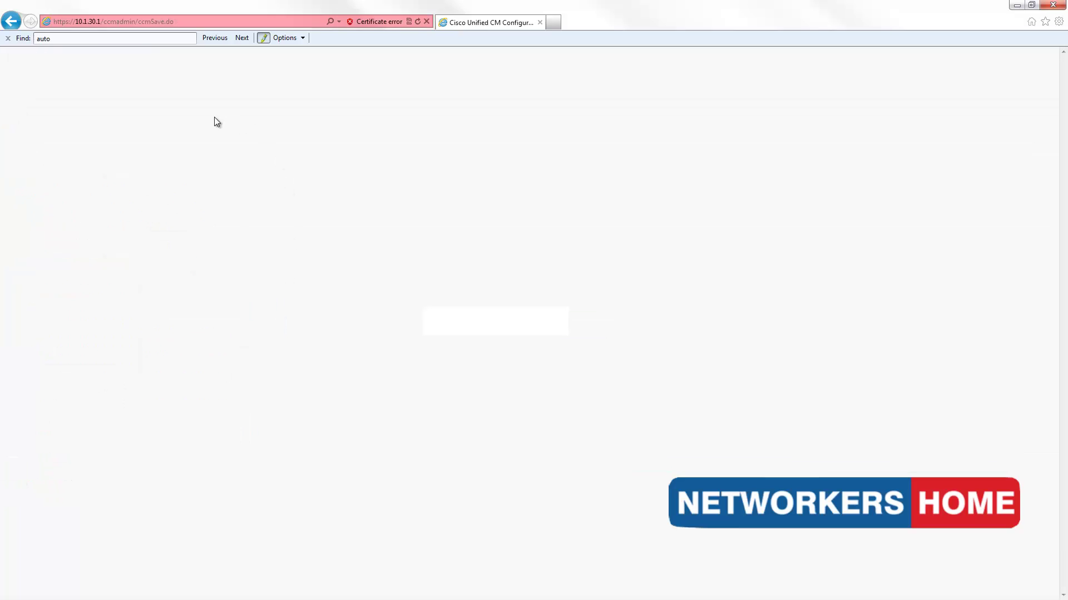
pyautogui.click(68, 126)
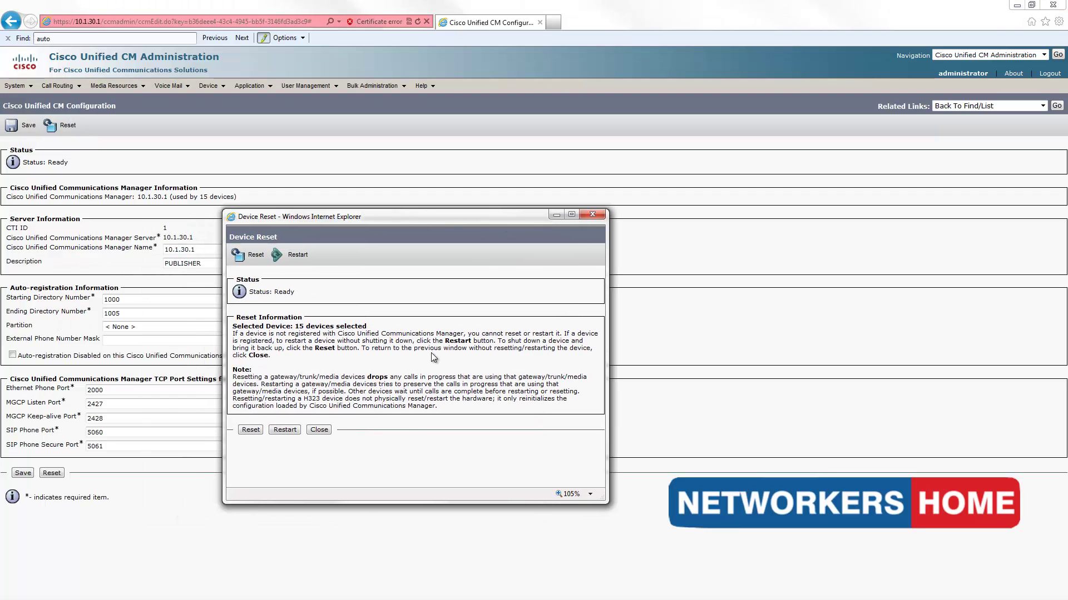
pyautogui.click(250, 430)
pyautogui.click(319, 431)
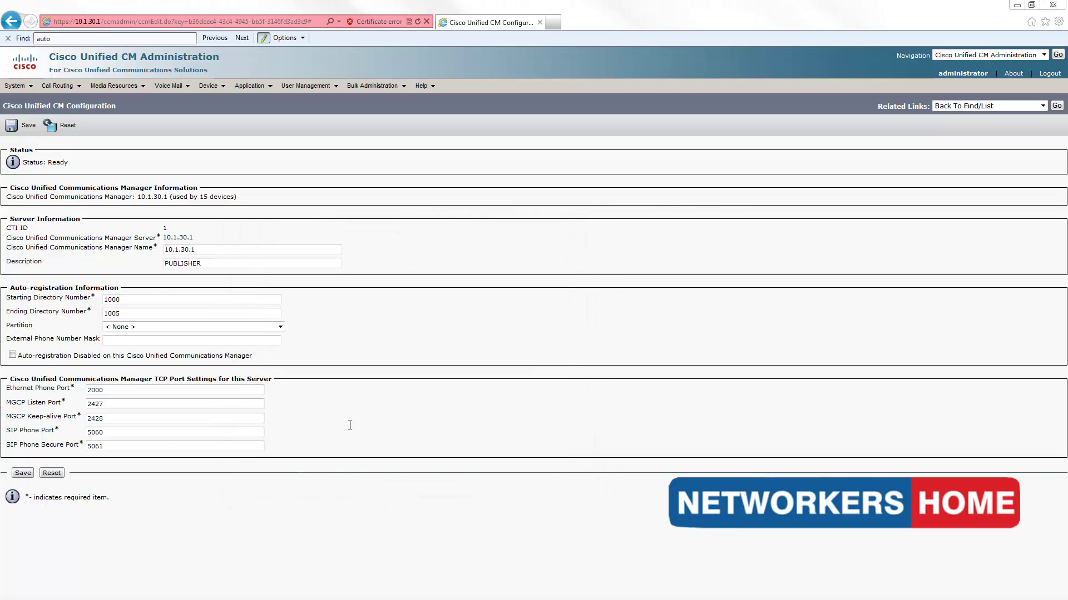
pyautogui.hotkey('alt', 'Tab')
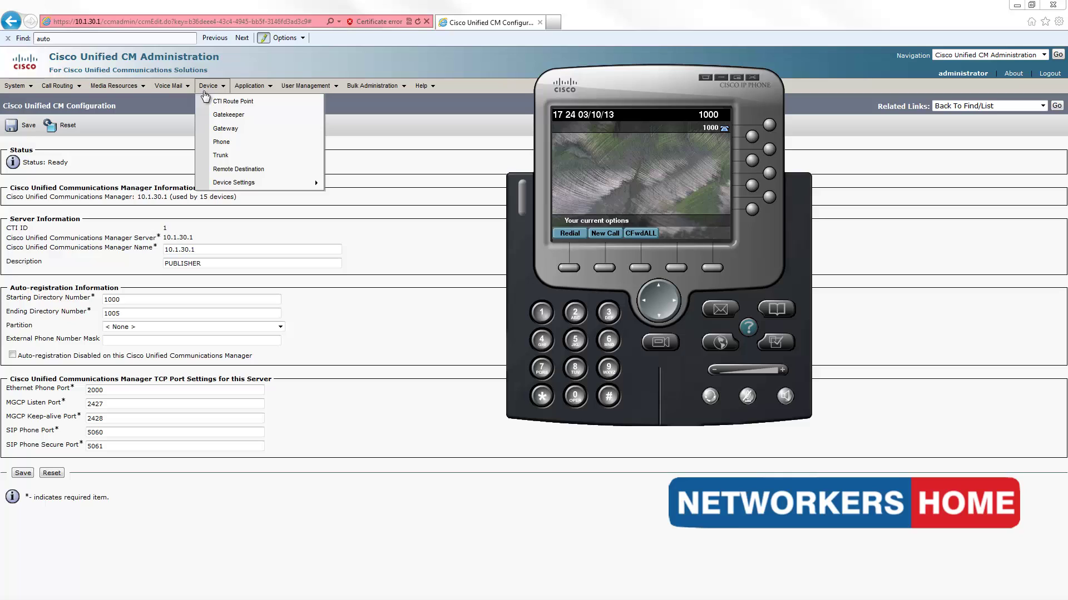
# - List phones under Device > Phone, showing Auto 1000 and Auto 1005
pyautogui.click(222, 142)
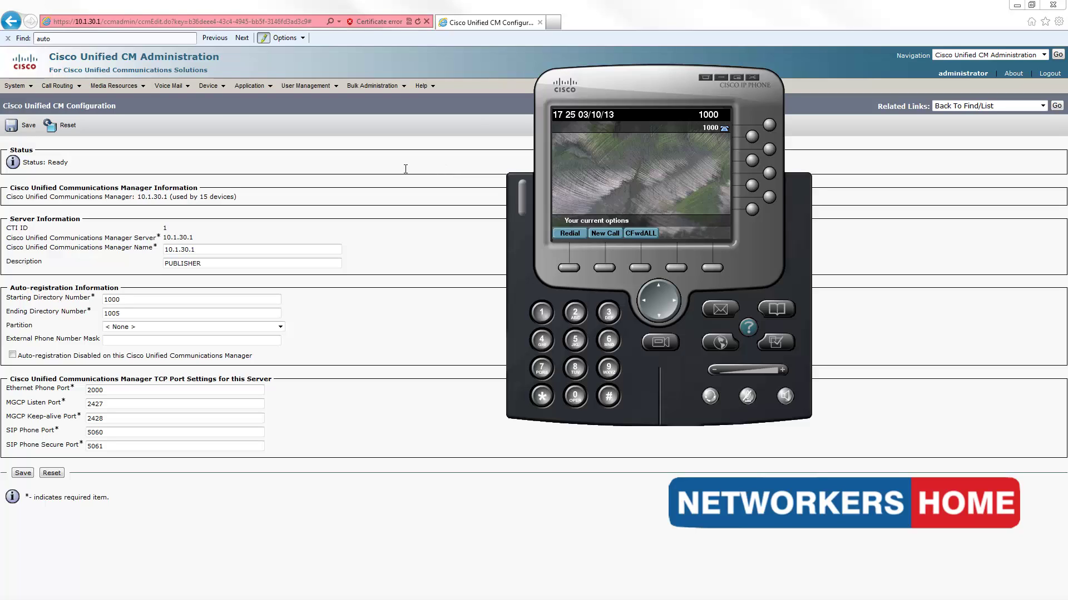
pyautogui.click(209, 85)
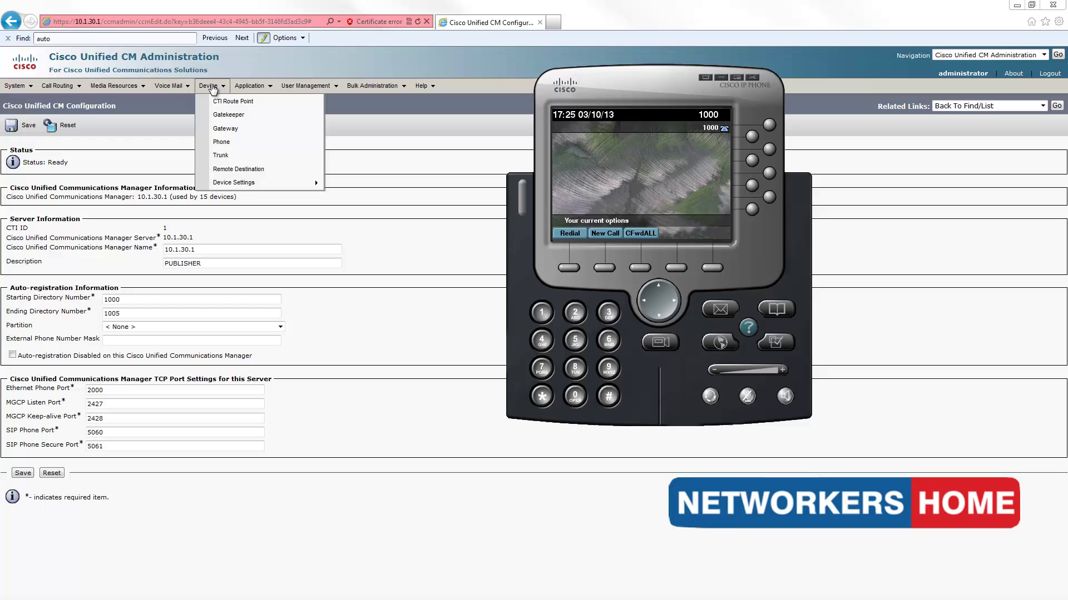
pyautogui.click(217, 144)
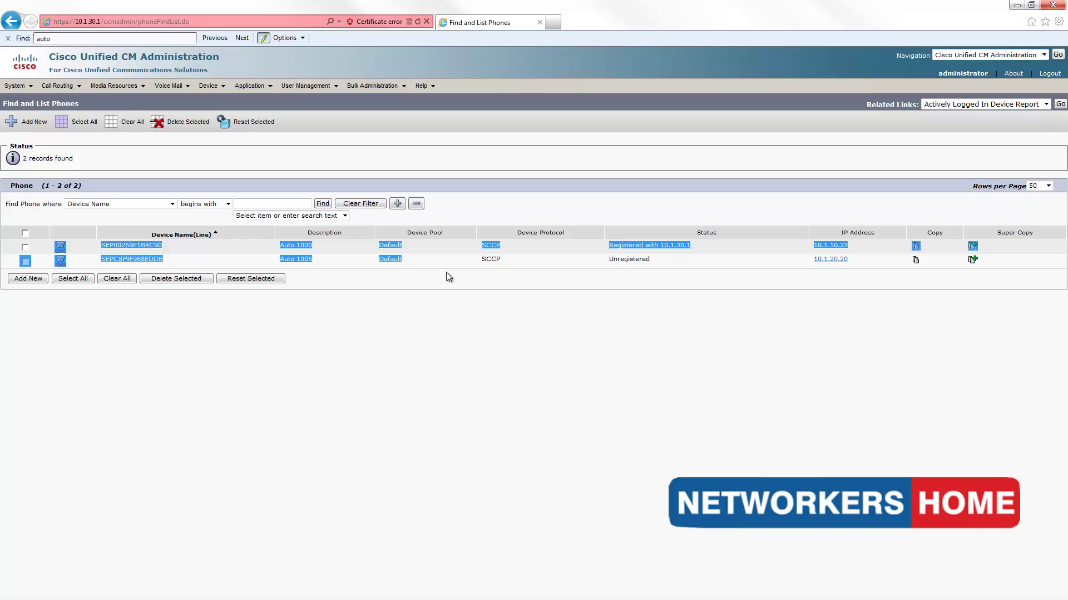
# - Refresh the phone list to confirm both phones have registered, with 1005 calling 1000
pyautogui.press('F5')
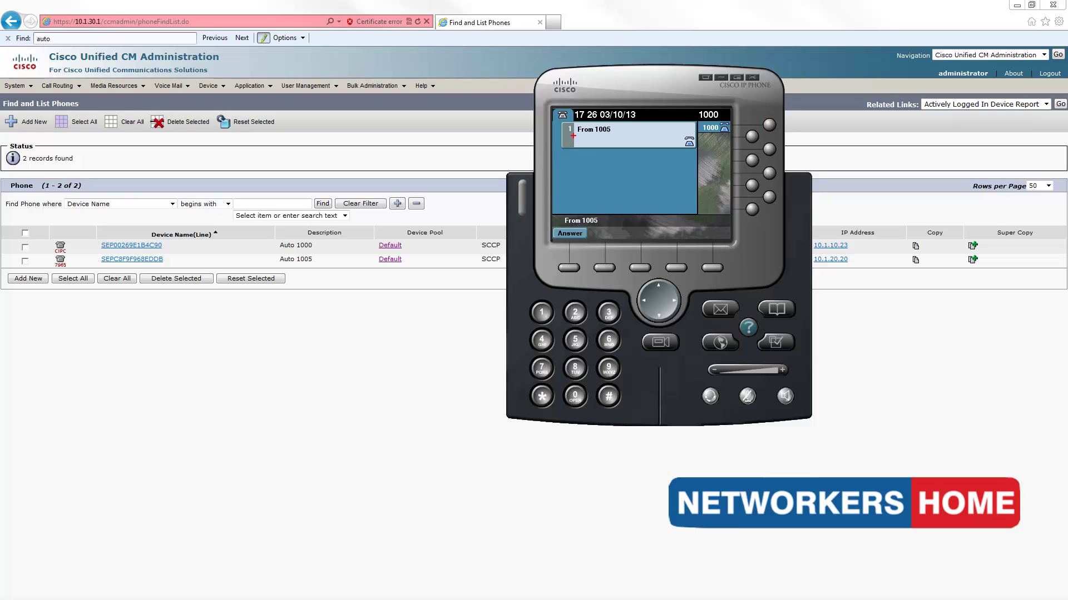
pyautogui.moveTo(573, 135); pyautogui.dragTo(612, 134)
pyautogui.moveTo(291, 262)
pyautogui.mouseDown()
pyautogui.moveTo(315, 261)
pyautogui.moveTo(318, 248)
pyautogui.mouseUp()
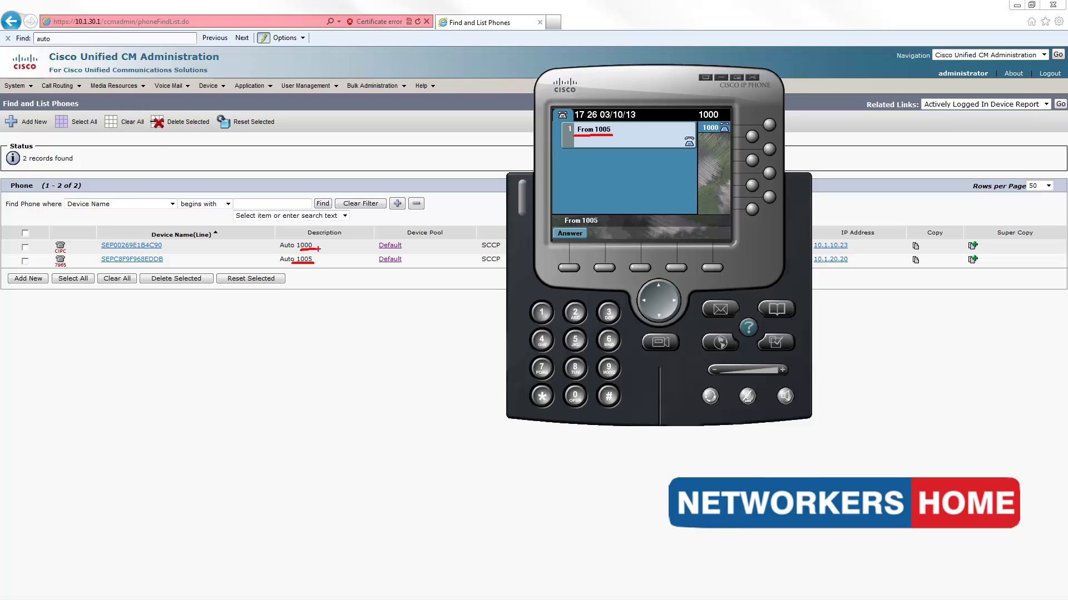